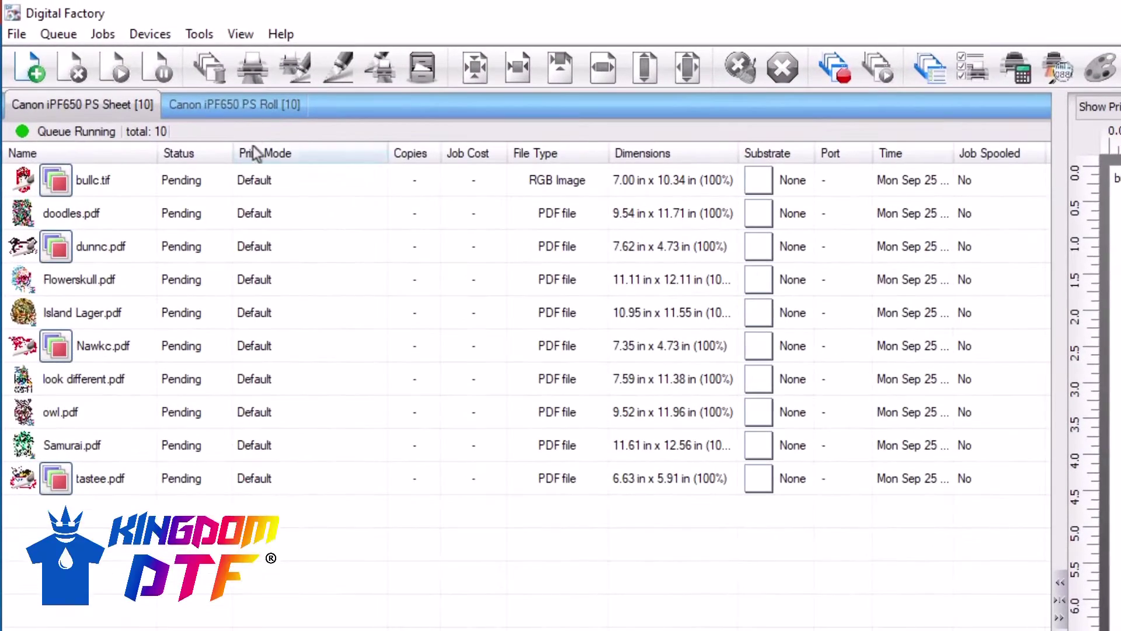
Step: Set View > UI Mode to Next-Gen, showing the ten pending jobs with bullc.pdf previewed
click(240, 34)
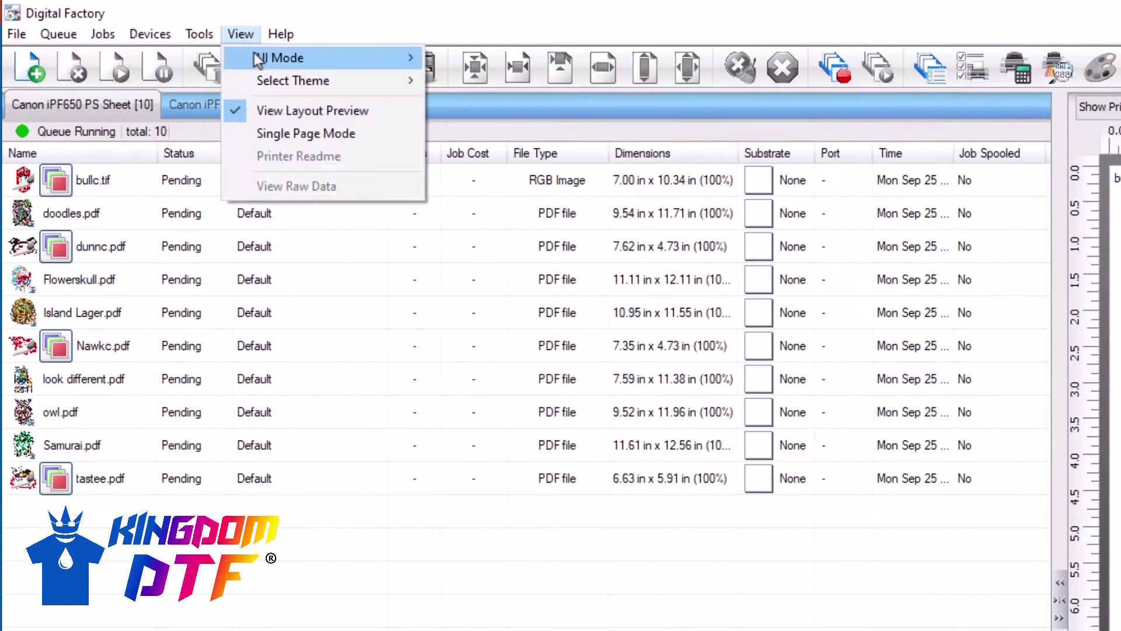
mouse_move(254, 55)
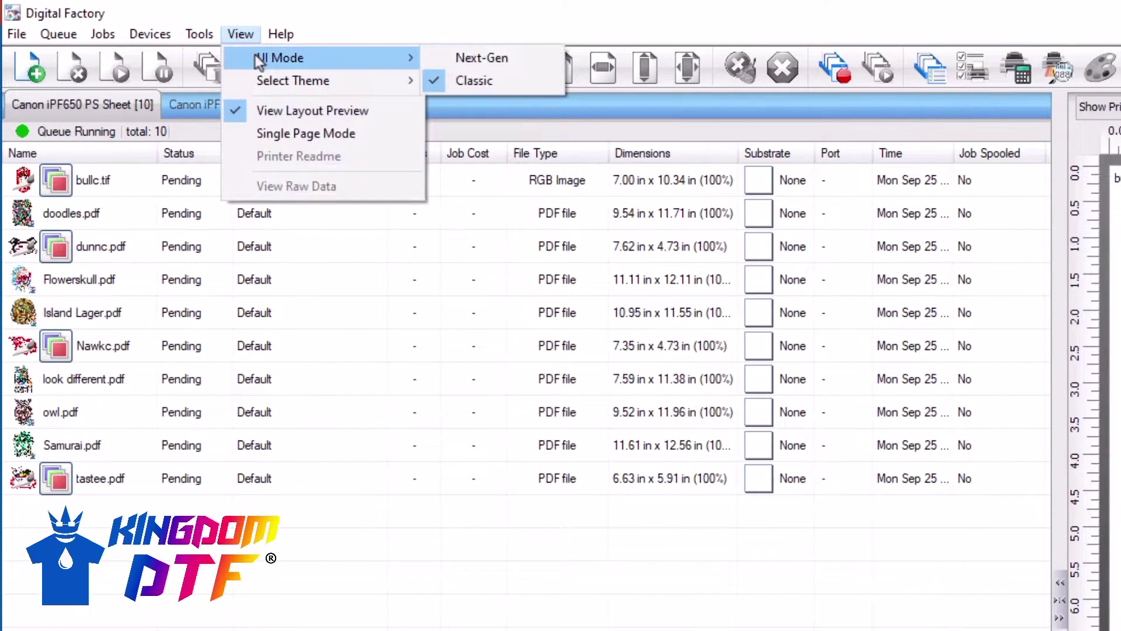
click(517, 61)
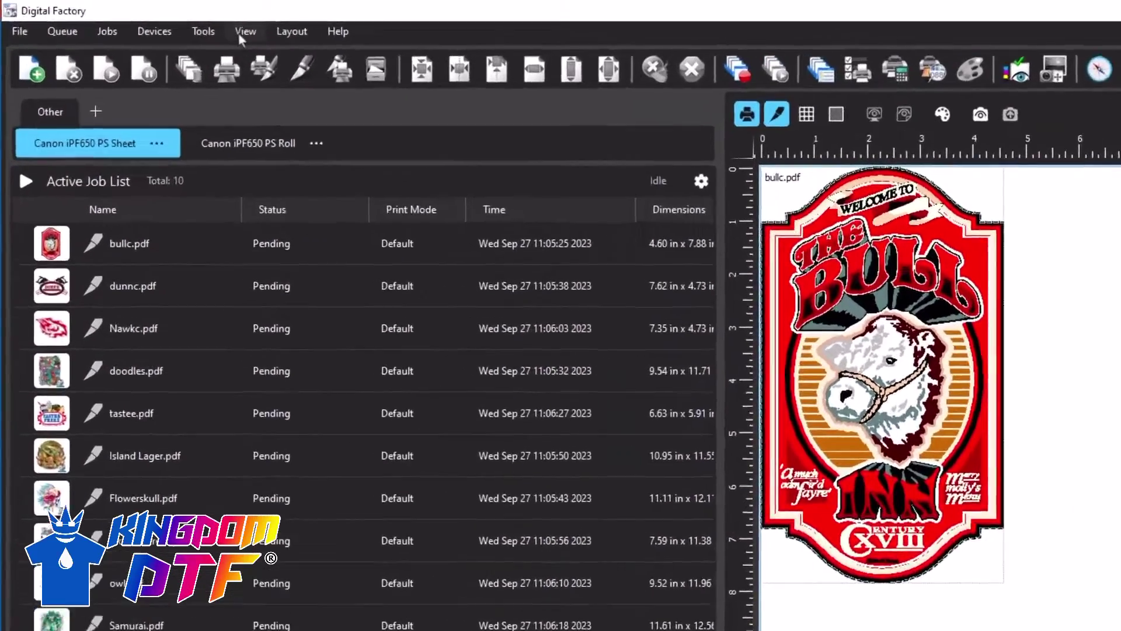
Step: Select Light Theme under View > Select Theme and acknowledge the Theme change notice
click(240, 32)
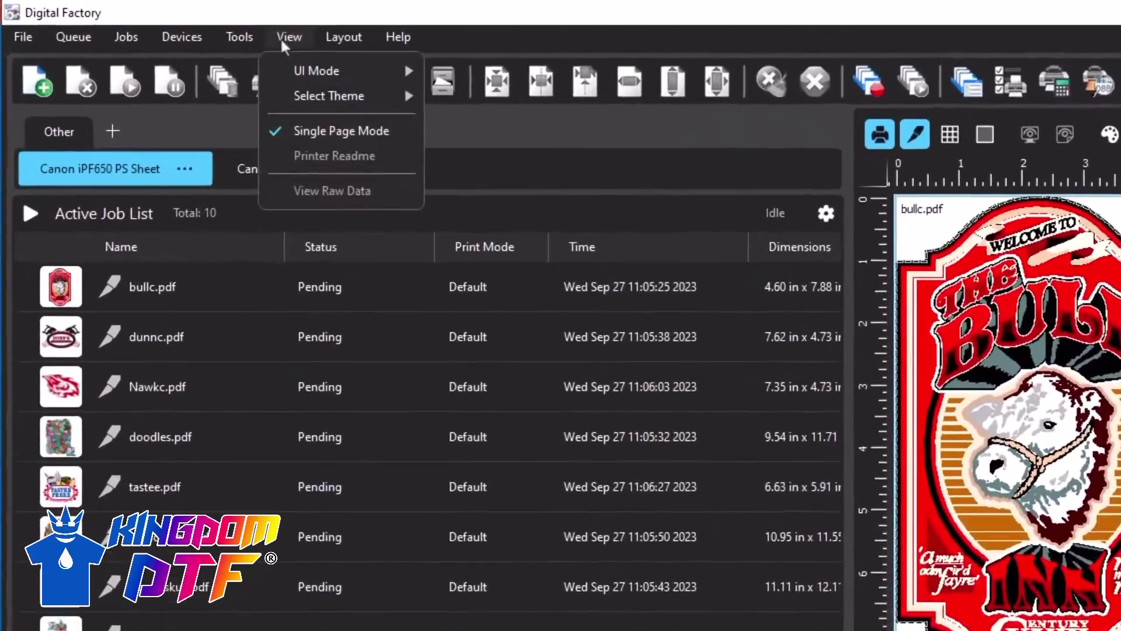
mouse_move(256, 77)
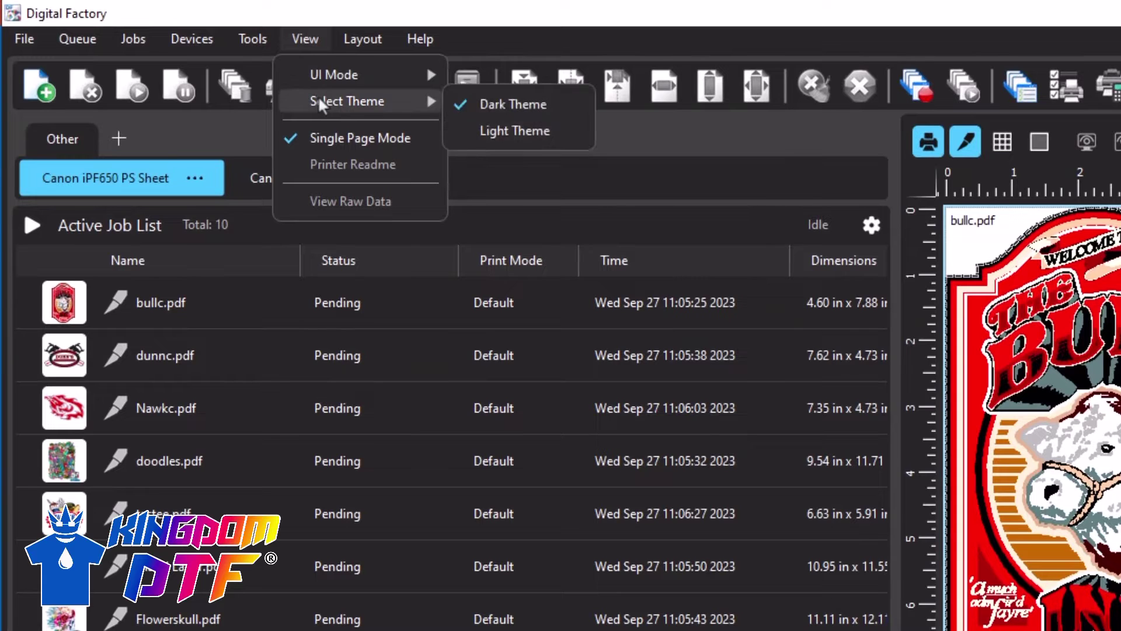
click(489, 132)
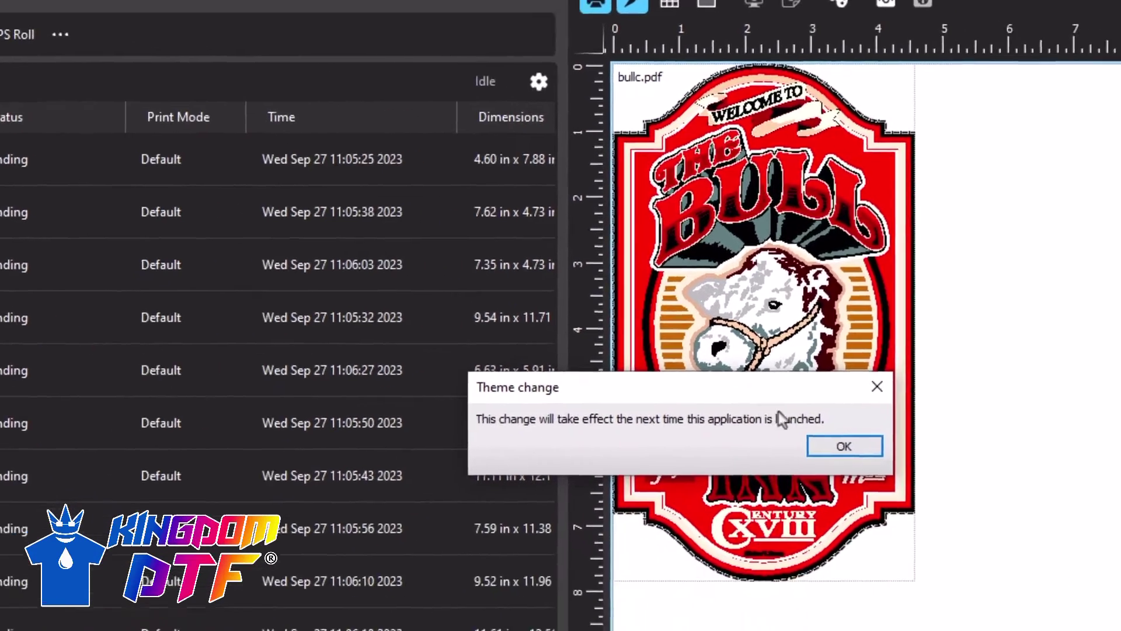
click(1086, 550)
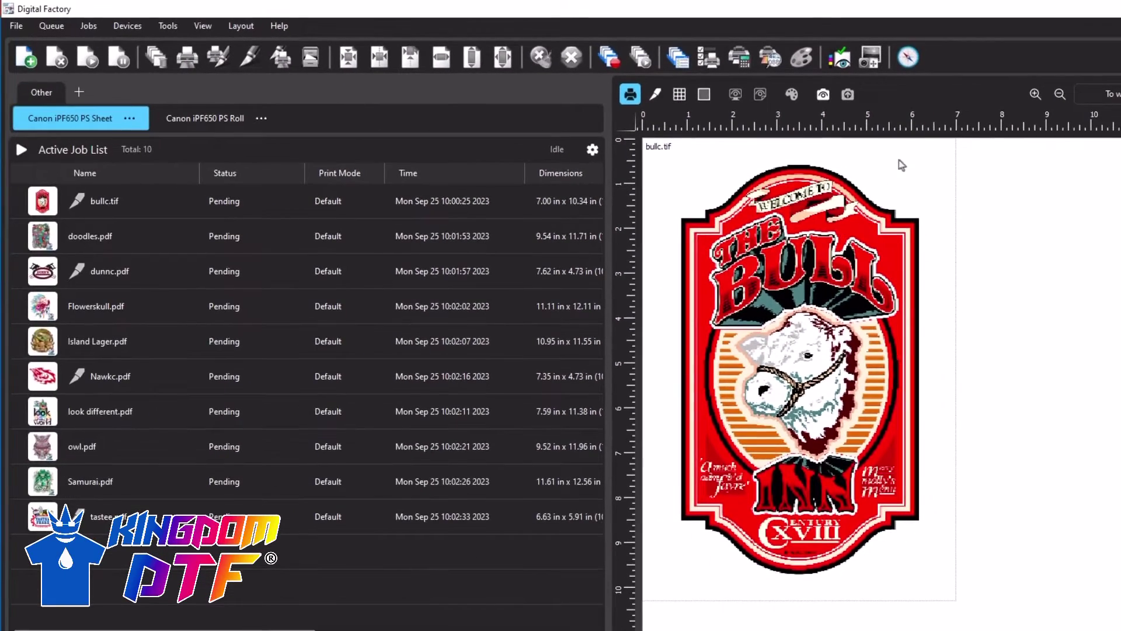
right_click(956, 55)
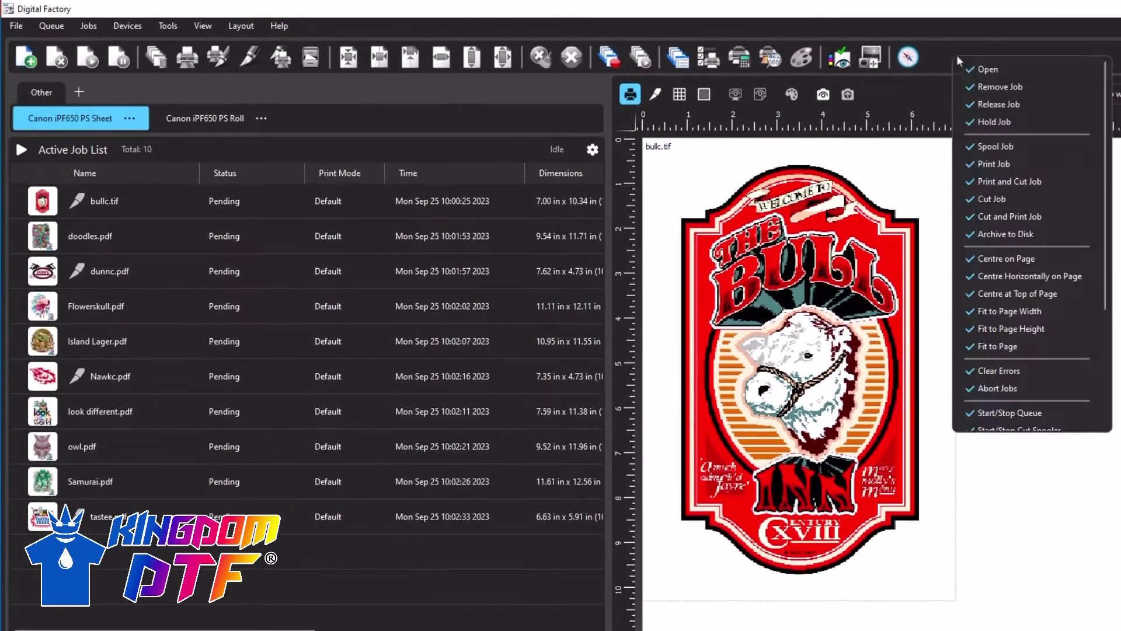
click(988, 69)
click(999, 86)
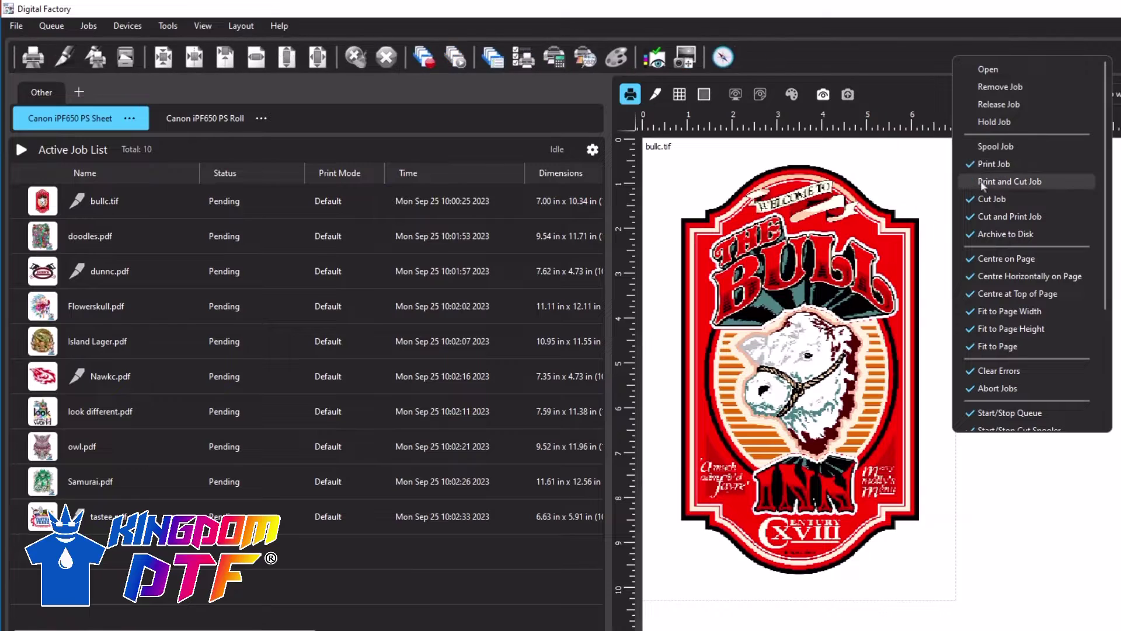
click(1000, 87)
click(982, 69)
click(979, 47)
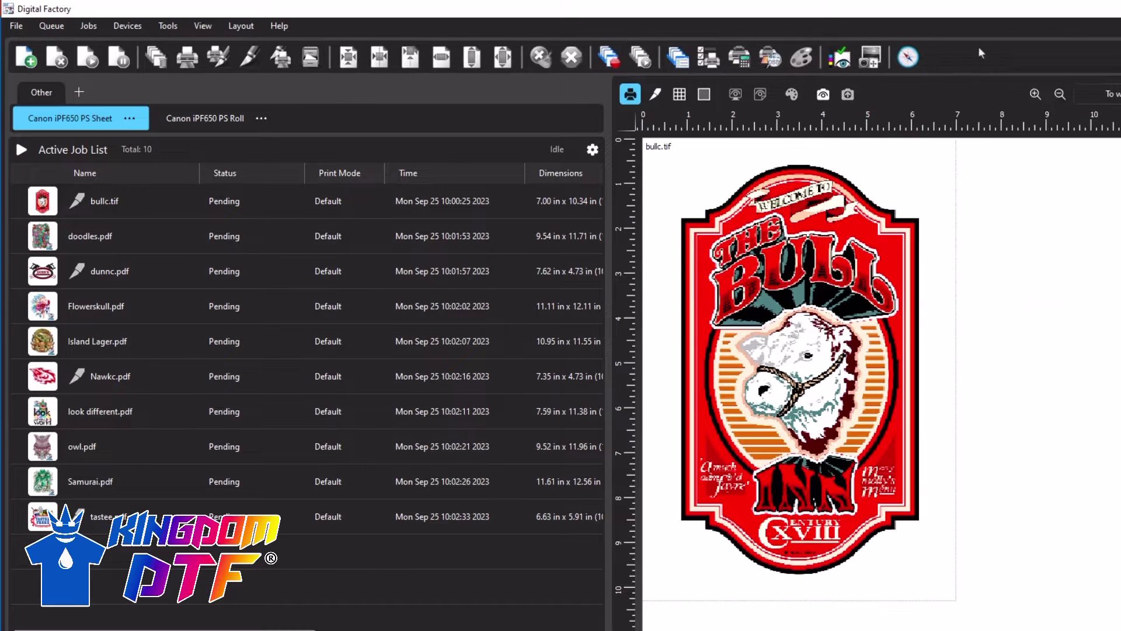
Step: Create a printer group named Demo and move the Canon iPF650 PS Roll queue into it
click(78, 92)
text(Demo)
click(712, 435)
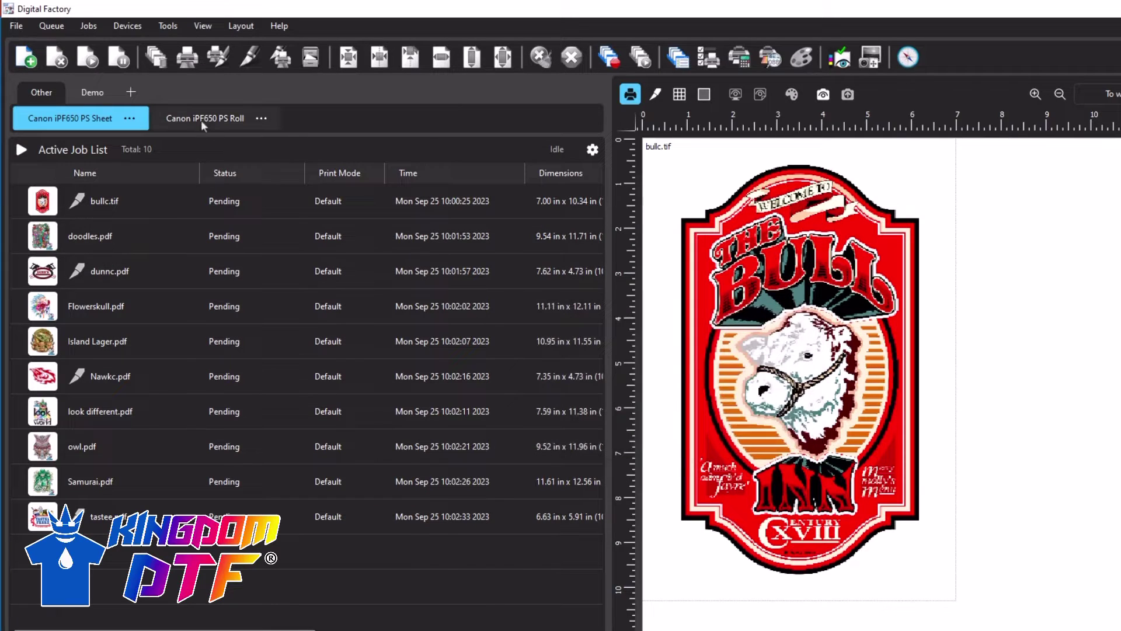
drag(201, 120, 103, 97)
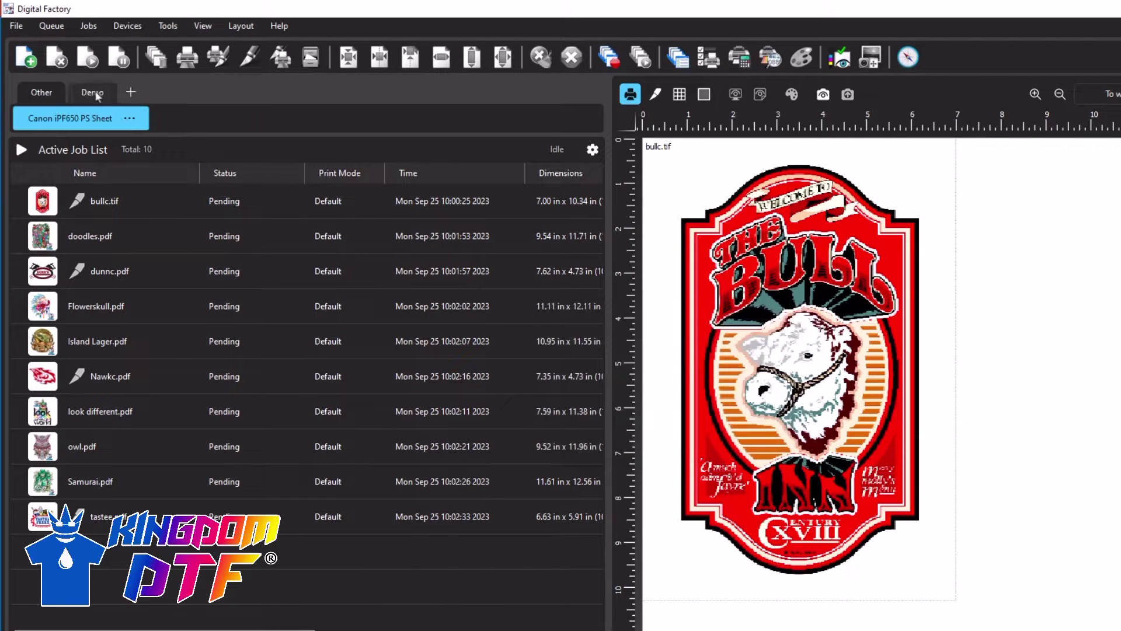
Step: Check the Demo and Other groups, show the Sheet queue's printer and cutter, and reorder the queues
click(94, 94)
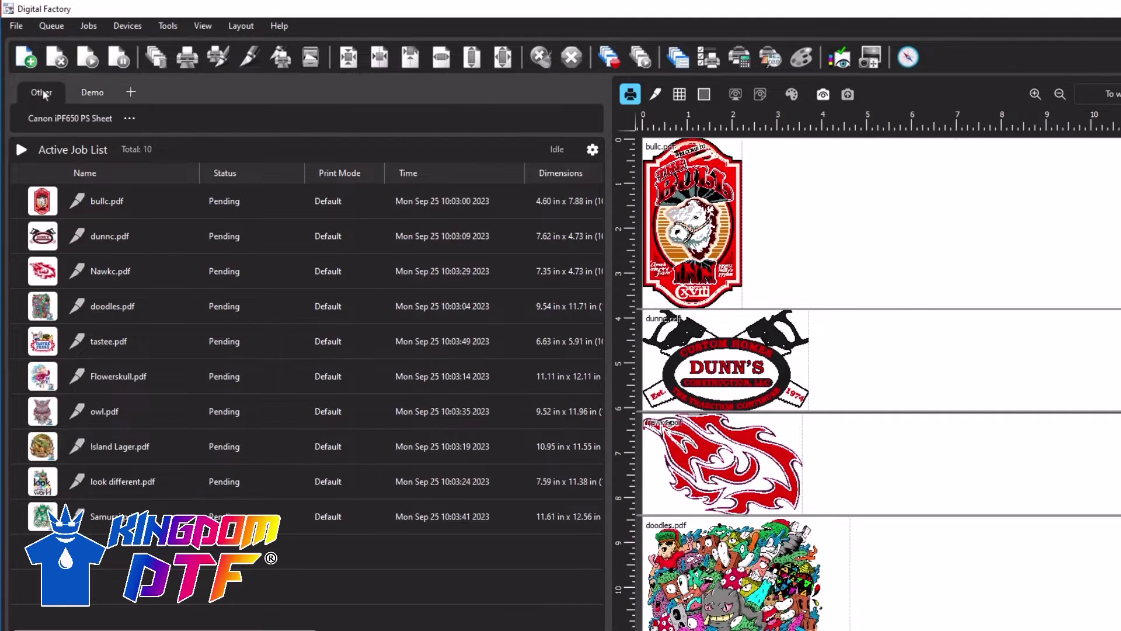
click(40, 89)
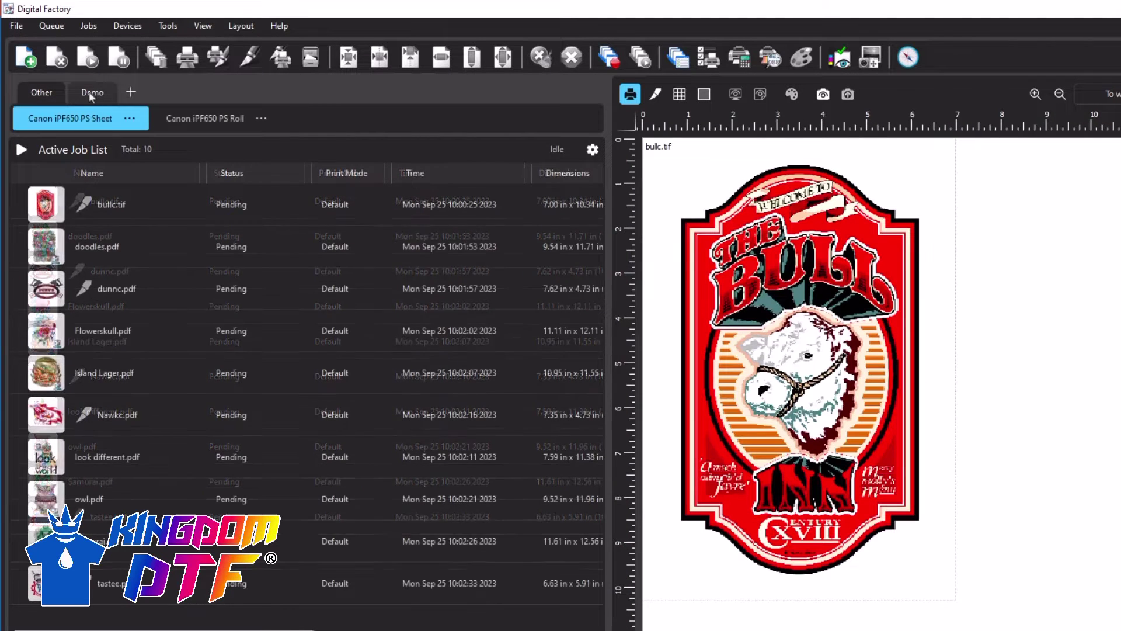
click(43, 124)
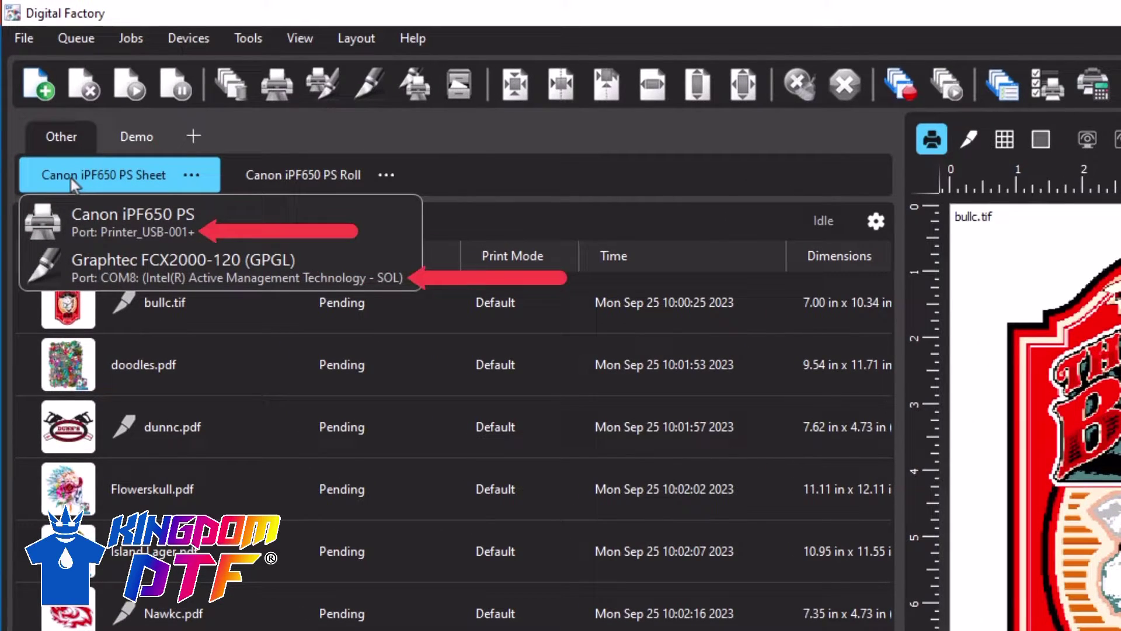
drag(71, 178, 101, 173)
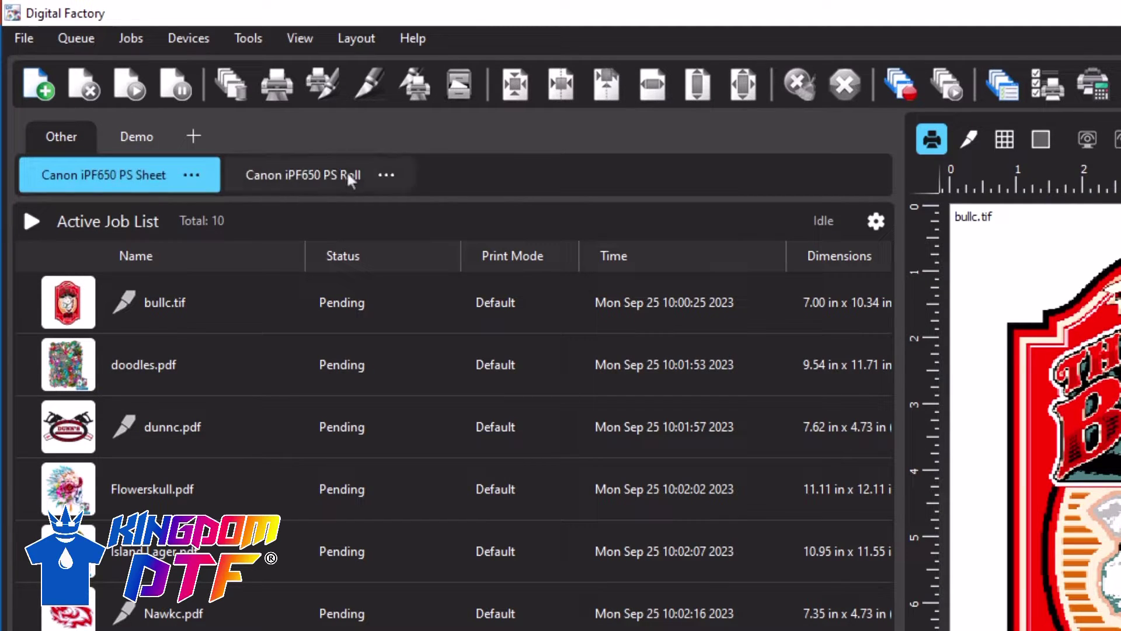
right_click(401, 251)
click(461, 272)
click(441, 297)
click(444, 322)
click(444, 348)
click(444, 375)
click(444, 400)
click(444, 401)
click(444, 375)
click(434, 349)
click(444, 323)
click(433, 295)
click(433, 271)
click(429, 213)
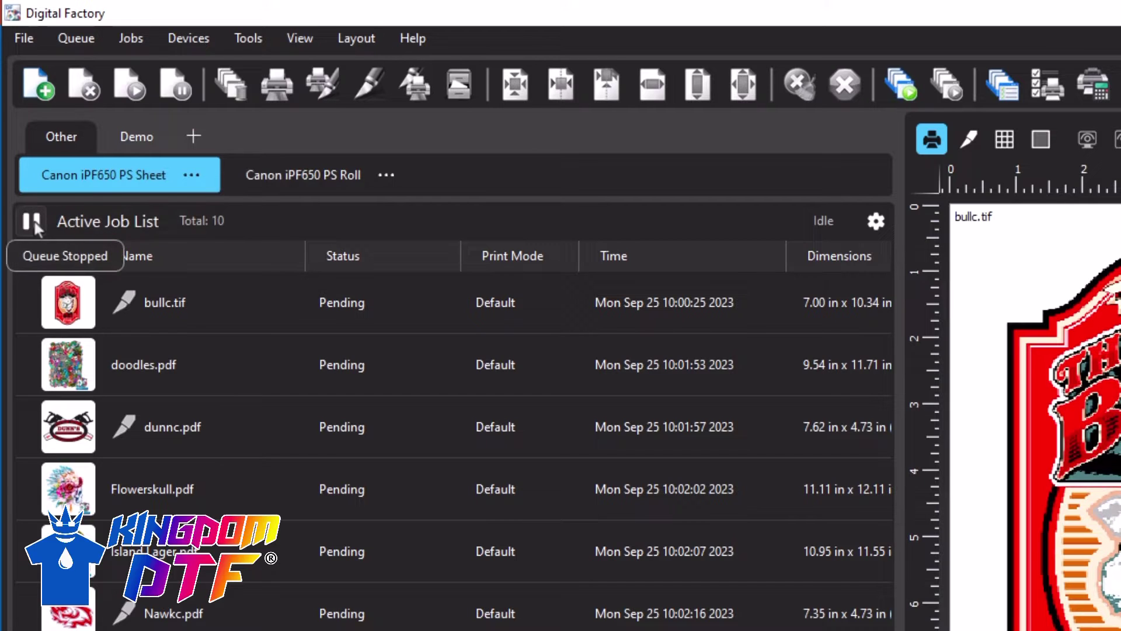
click(34, 222)
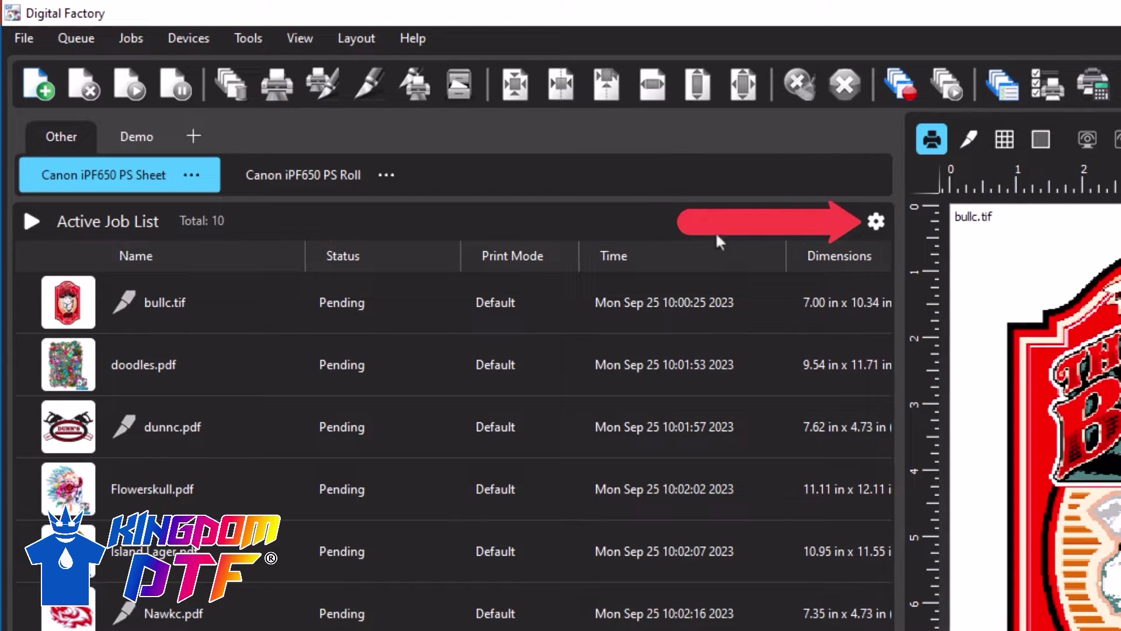
click(876, 222)
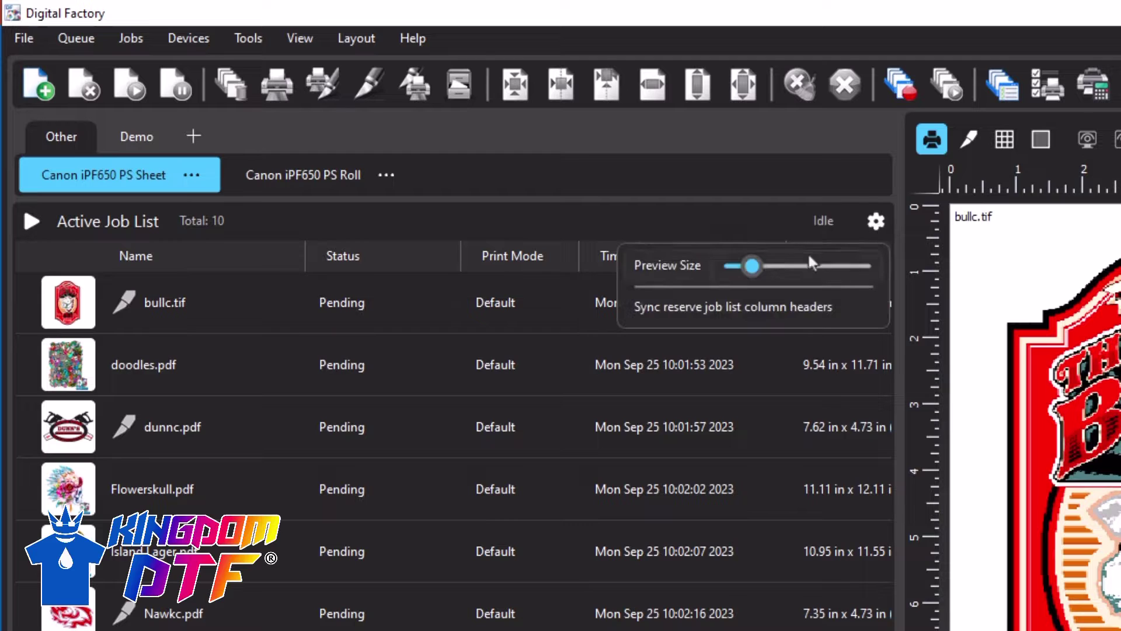
drag(751, 268, 797, 269)
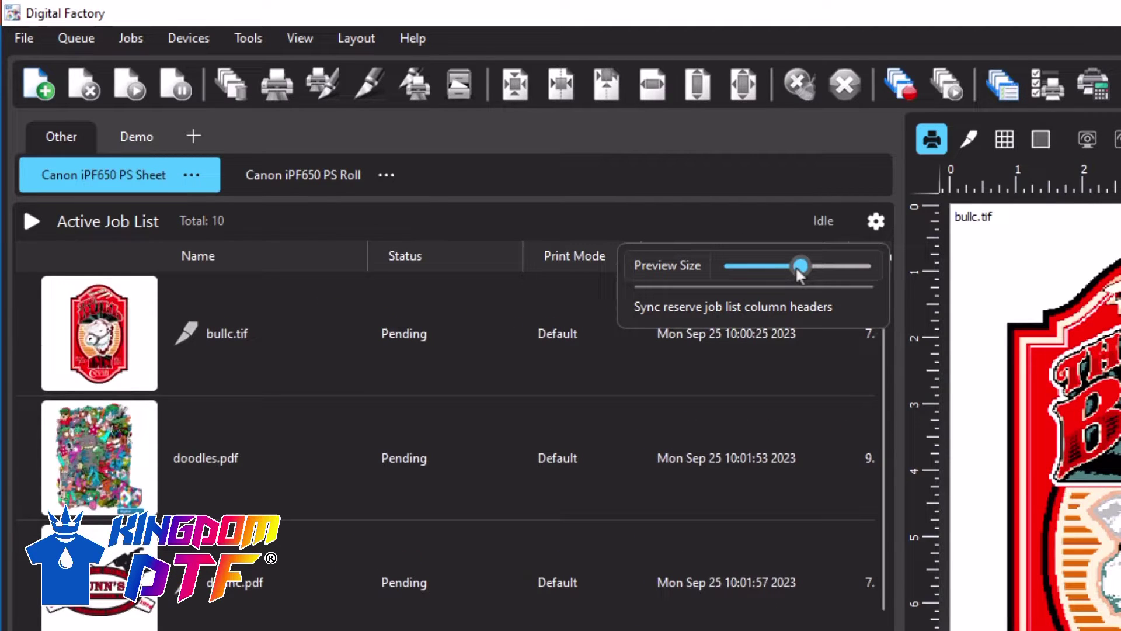
drag(795, 265, 825, 268)
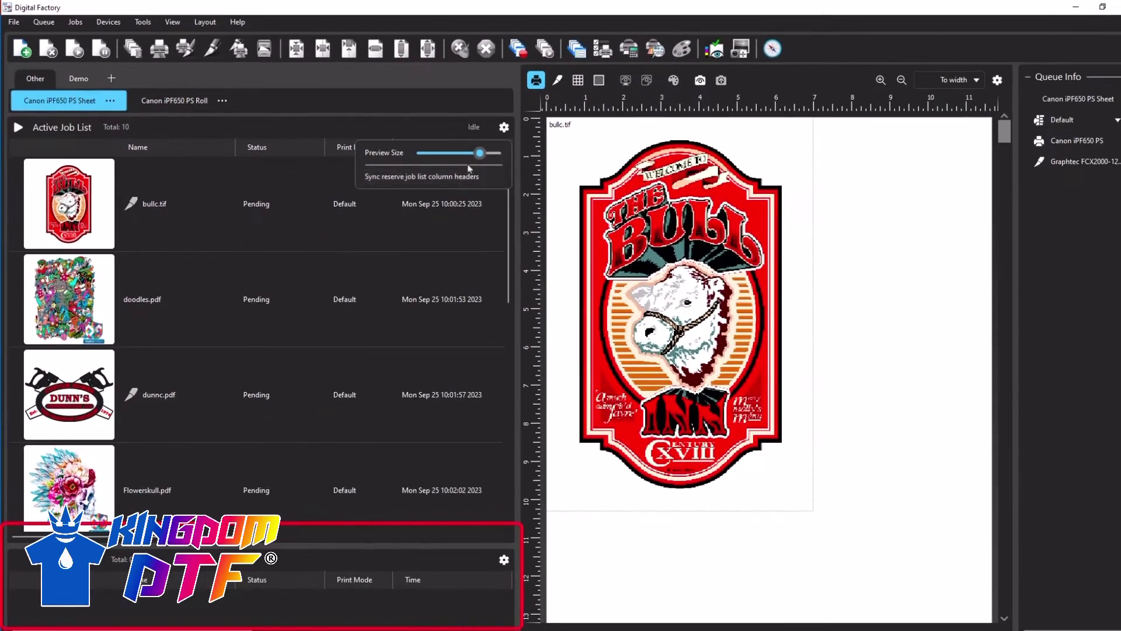
drag(480, 152, 437, 152)
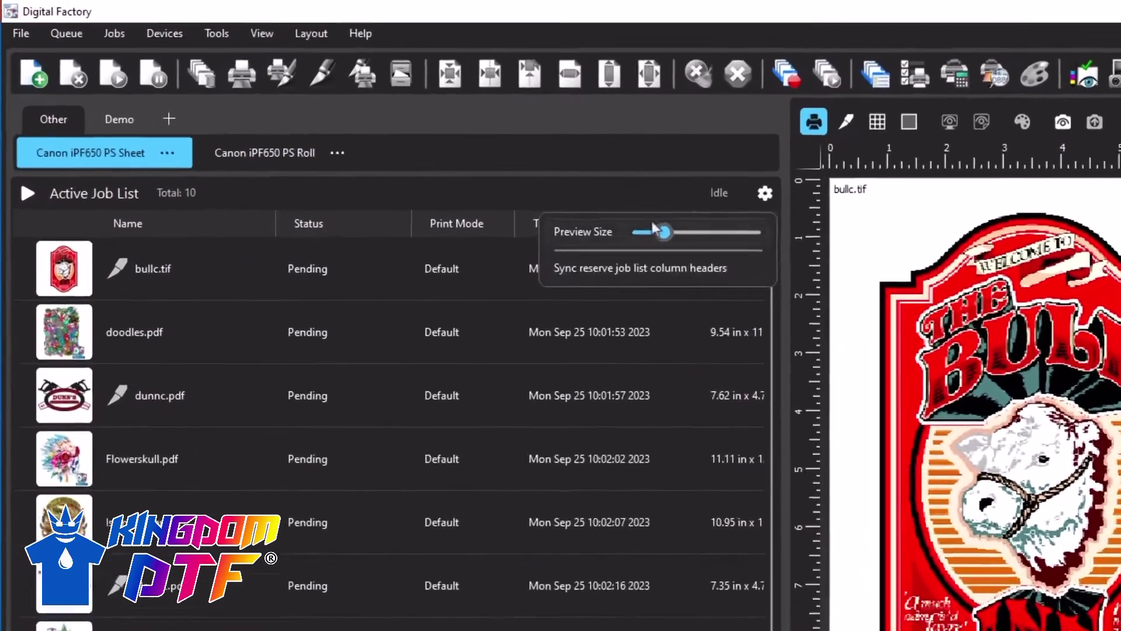
click(456, 139)
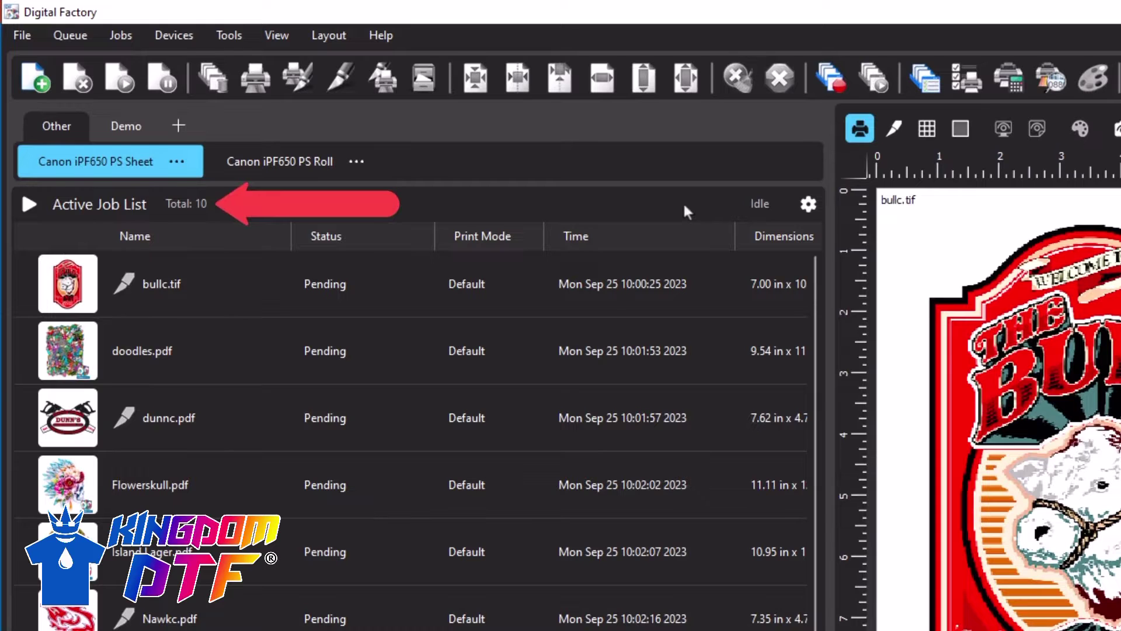
Step: Sort, reverse and clear the Name sort, then show bullc.tif's card: Canon iPF650 PS, Graphtec FCX2000-120, Default mode
click(223, 245)
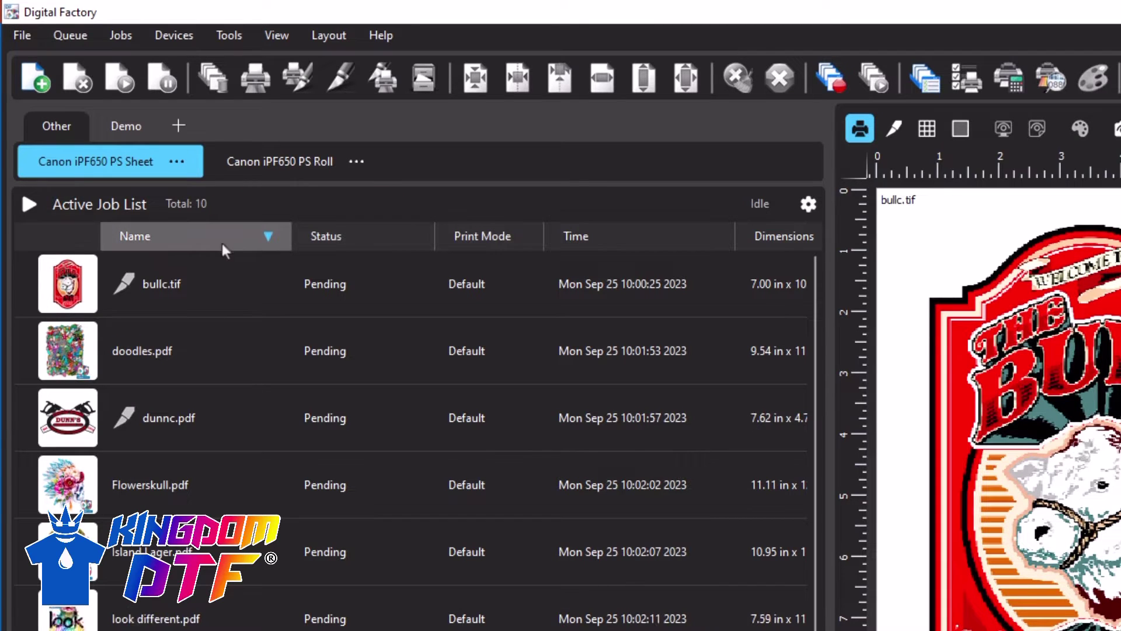
click(256, 239)
click(253, 237)
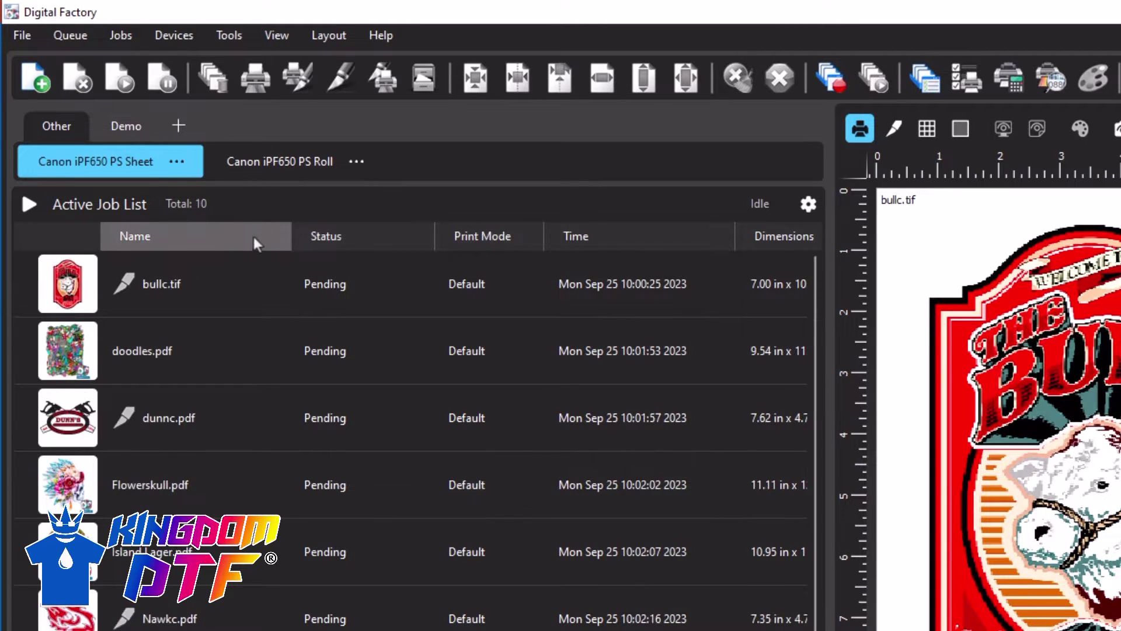
mouse_move(150, 282)
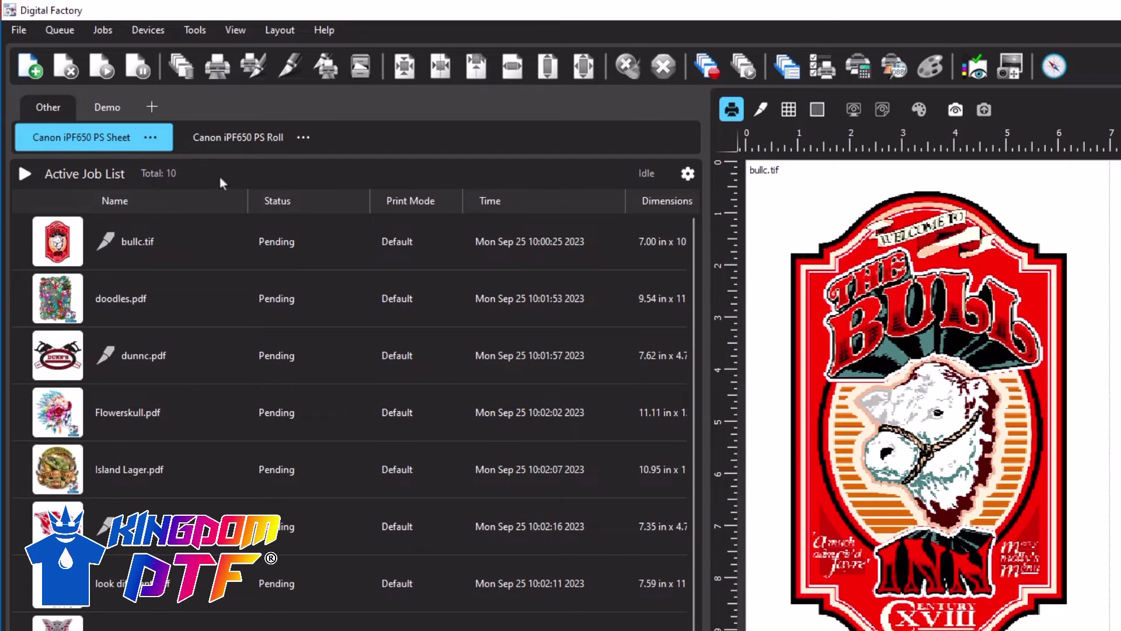
click(146, 138)
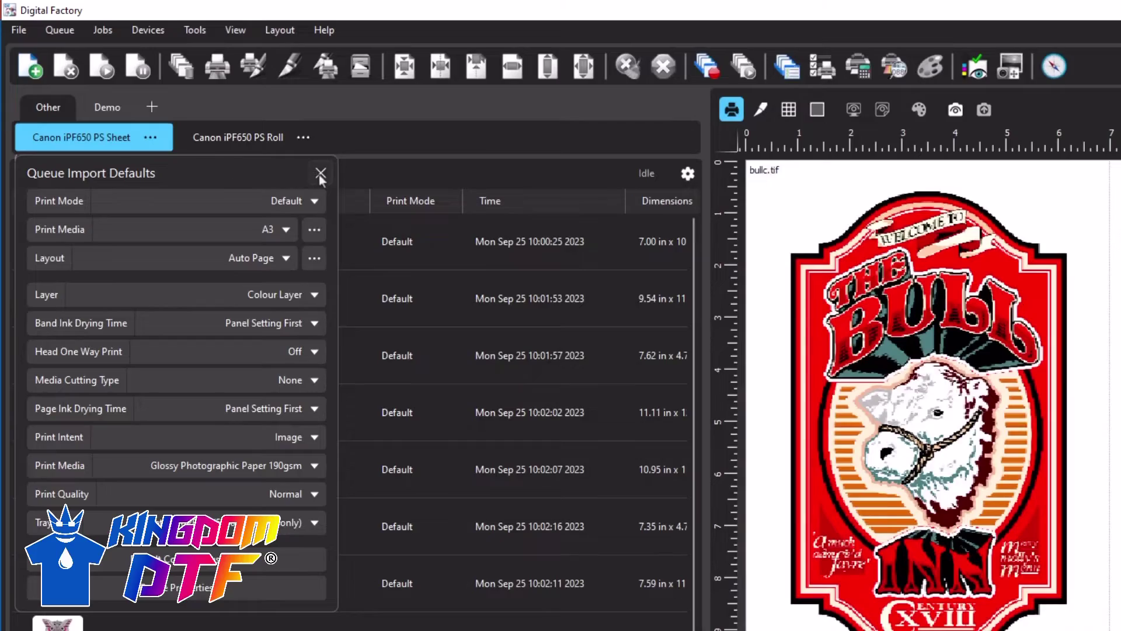
click(321, 174)
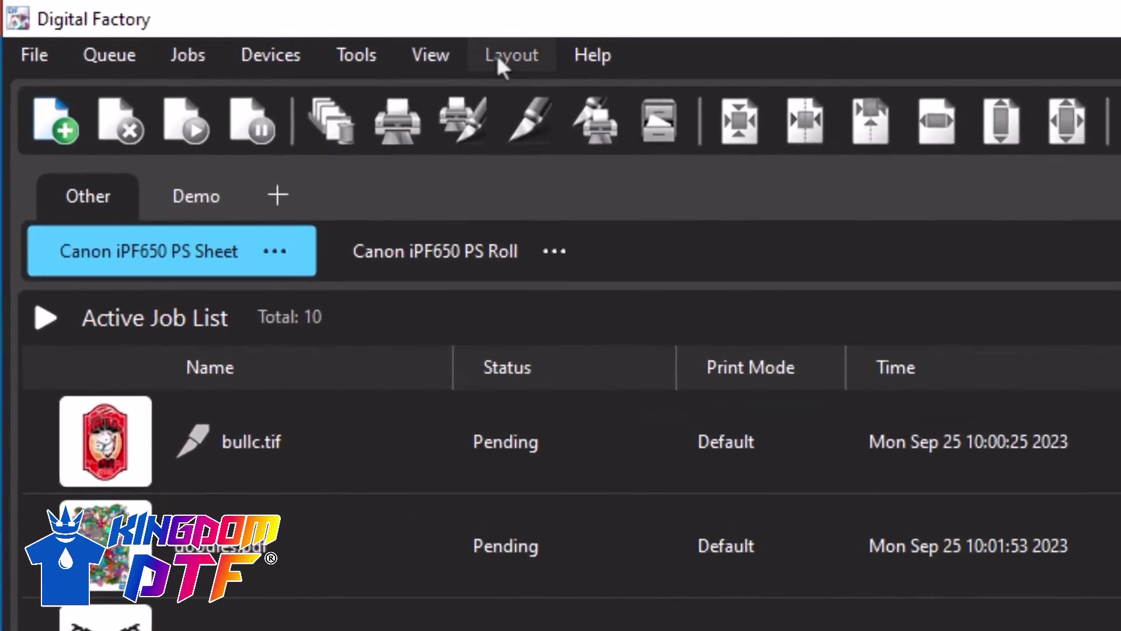
Step: Hide the Toolbar, Job Reserve List, Preview Area and Smart Bar from the Layout menu
click(502, 58)
click(496, 152)
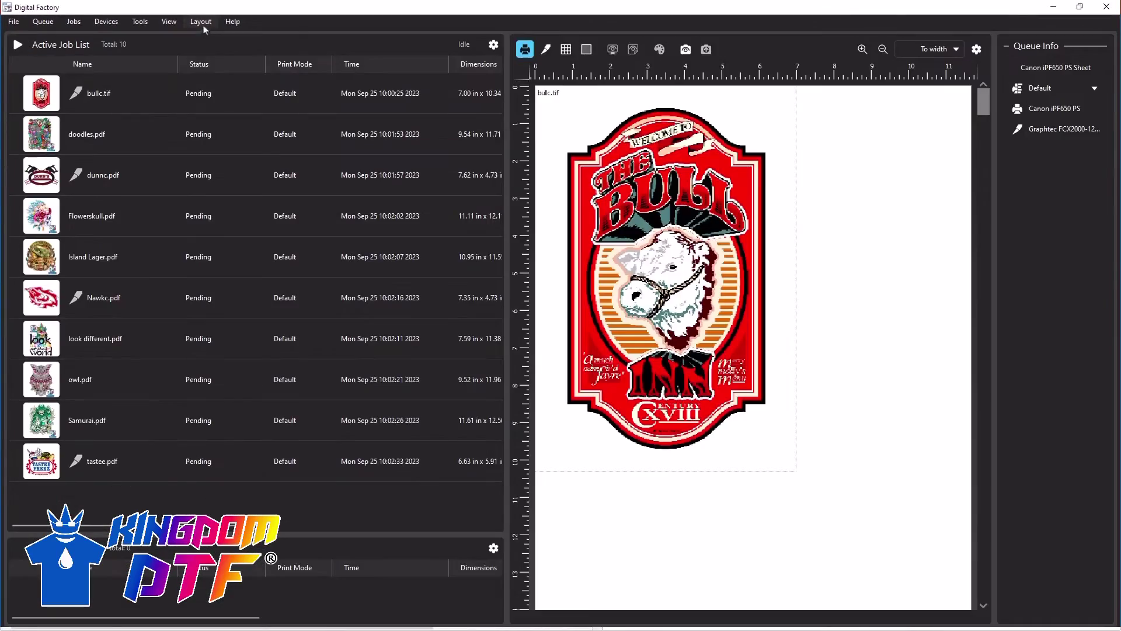
click(202, 21)
click(224, 90)
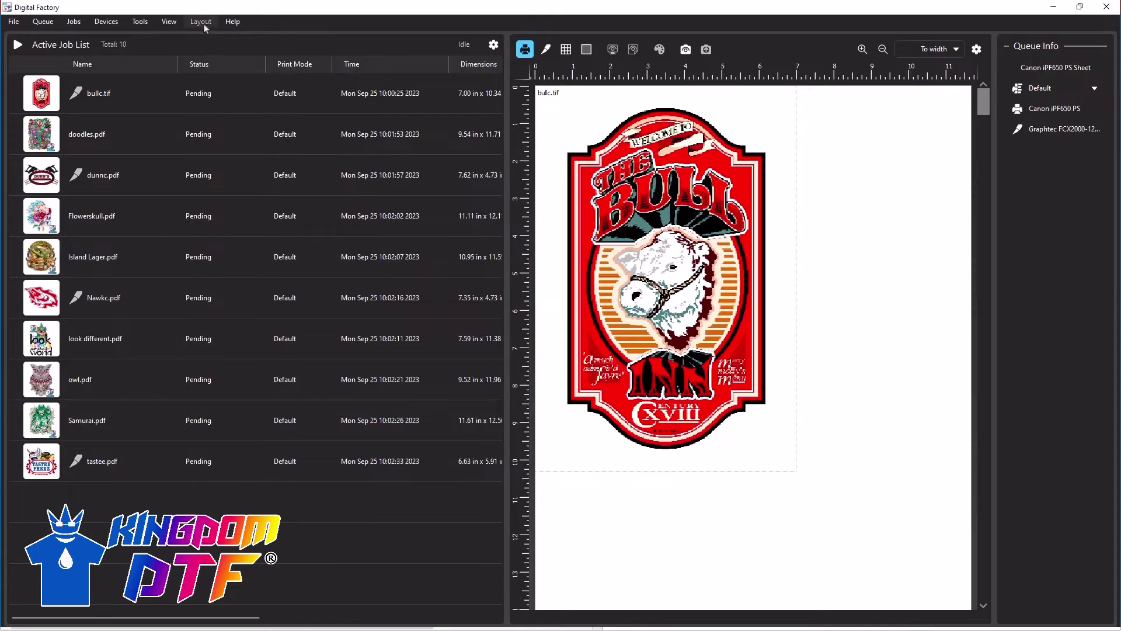
click(202, 22)
click(207, 106)
click(201, 22)
click(205, 119)
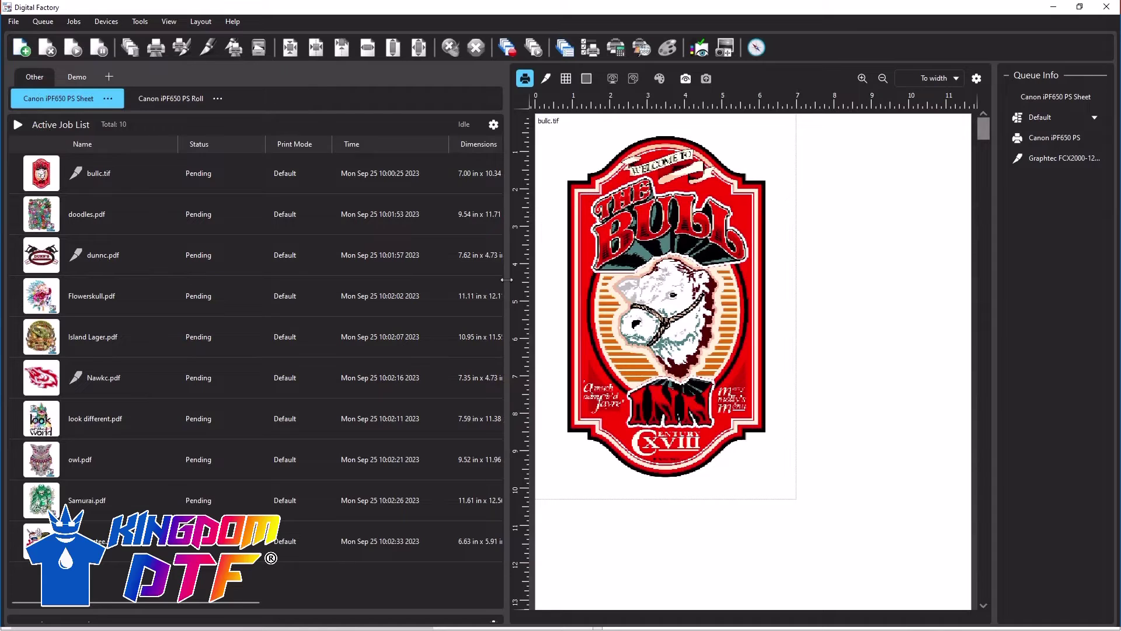
Step: Widen the preview, reveal the job reserve list below, and swap the reserve and active lists
drag(506, 280, 353, 281)
drag(284, 612, 287, 488)
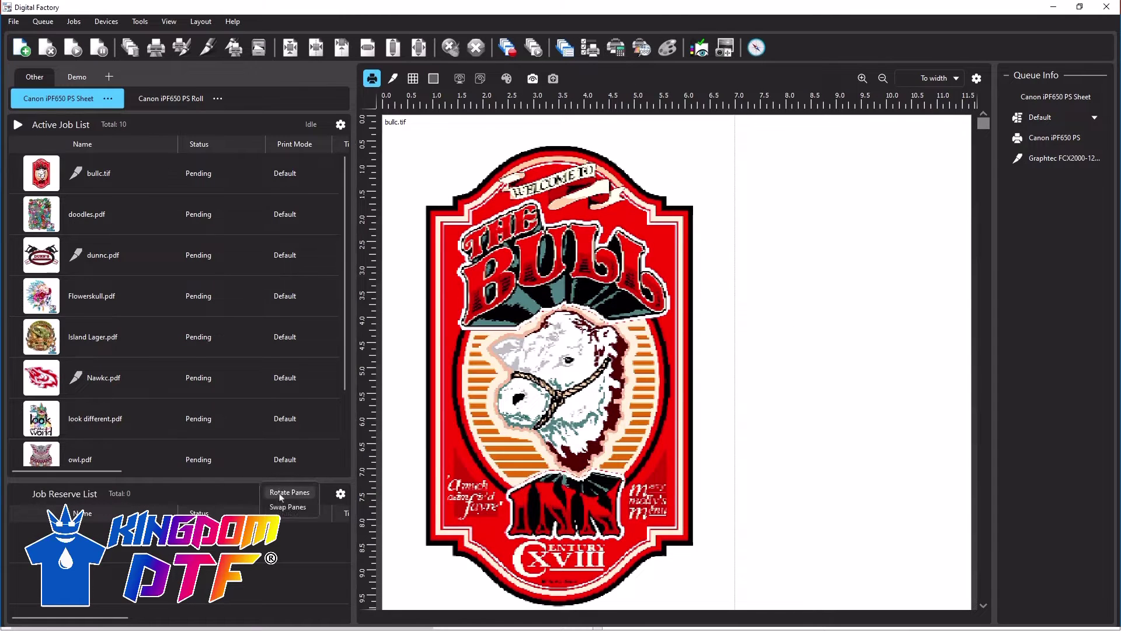
click(258, 482)
right_click(237, 265)
click(257, 289)
Step: Swap and rotate panes so the job lists come first and Queue Info last
right_click(354, 292)
click(371, 321)
right_click(647, 297)
click(653, 324)
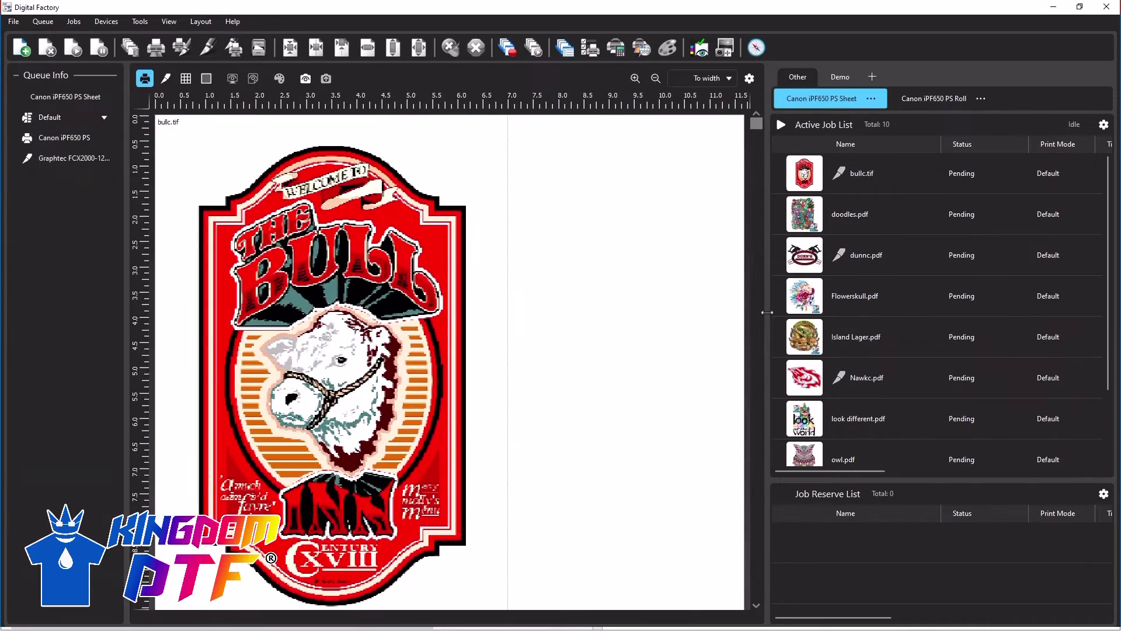
right_click(761, 312)
click(782, 342)
right_click(480, 282)
Step: Put Queue Info back beside the preview and toggle the print preview image off and on
click(496, 309)
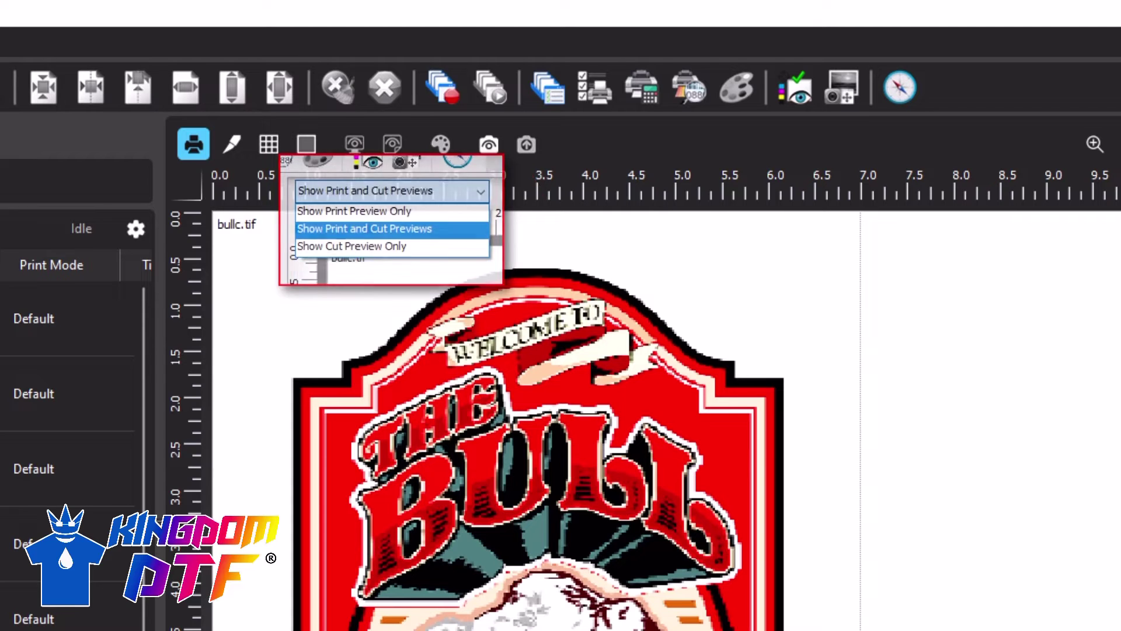
click(197, 146)
click(198, 146)
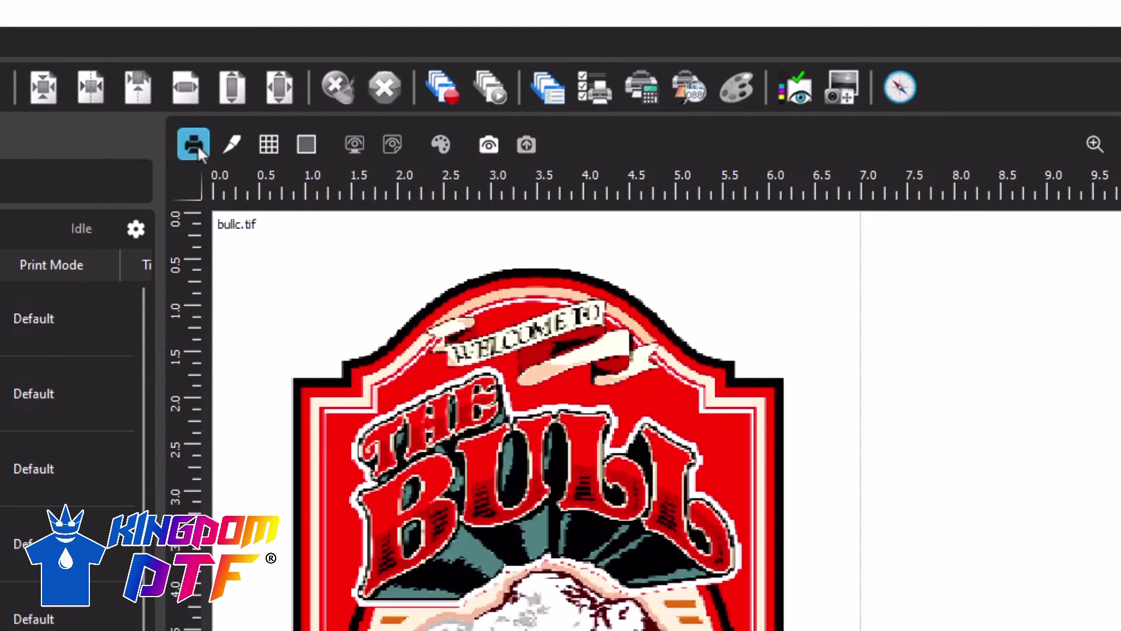
Step: Toggle the cut-line view until the green dashed outline shows around the bull design
click(230, 143)
click(230, 143)
click(231, 143)
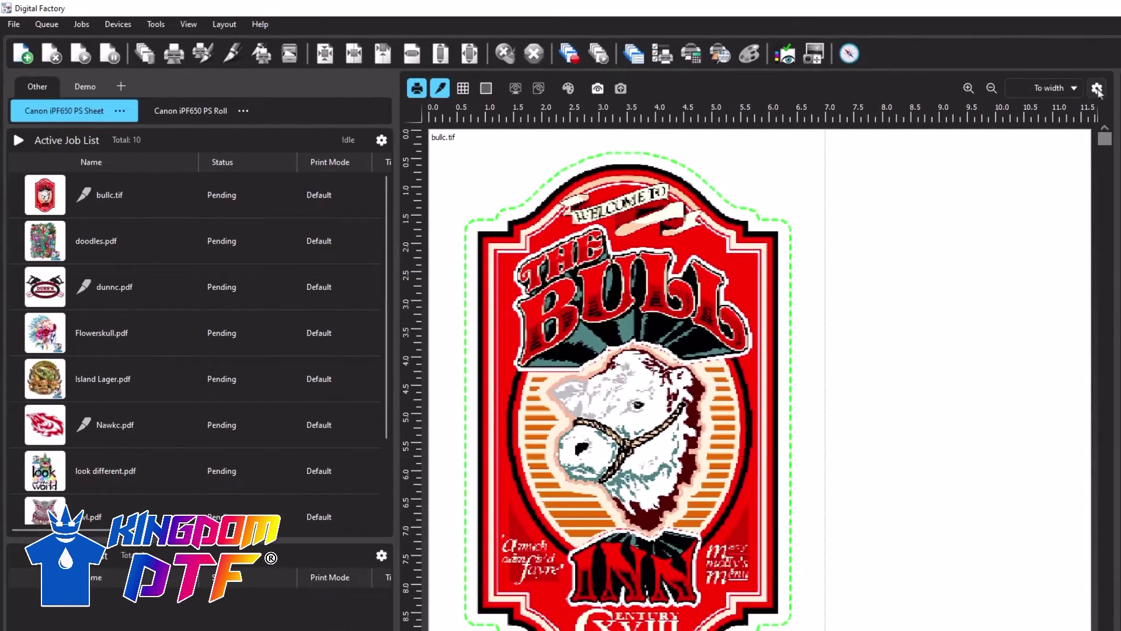
Step: Turn off Single Page Mode in the preview settings
click(1097, 89)
click(1065, 114)
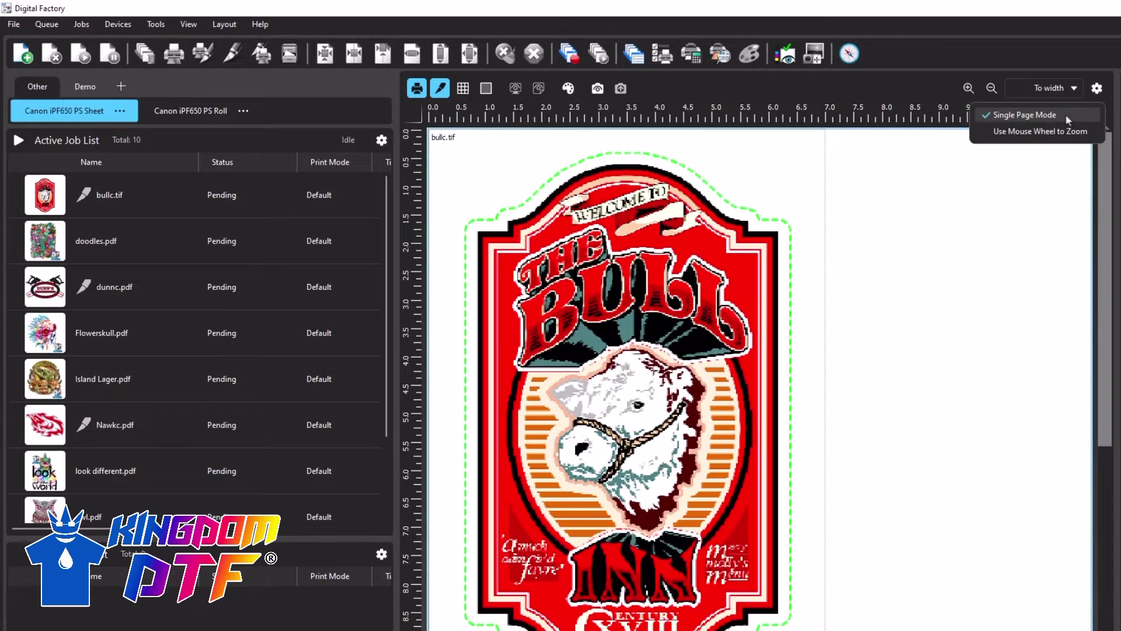
click(1073, 89)
Step: Set the preview zoom to To fit, then zoom in and out with Ctrl+scroll
click(1074, 89)
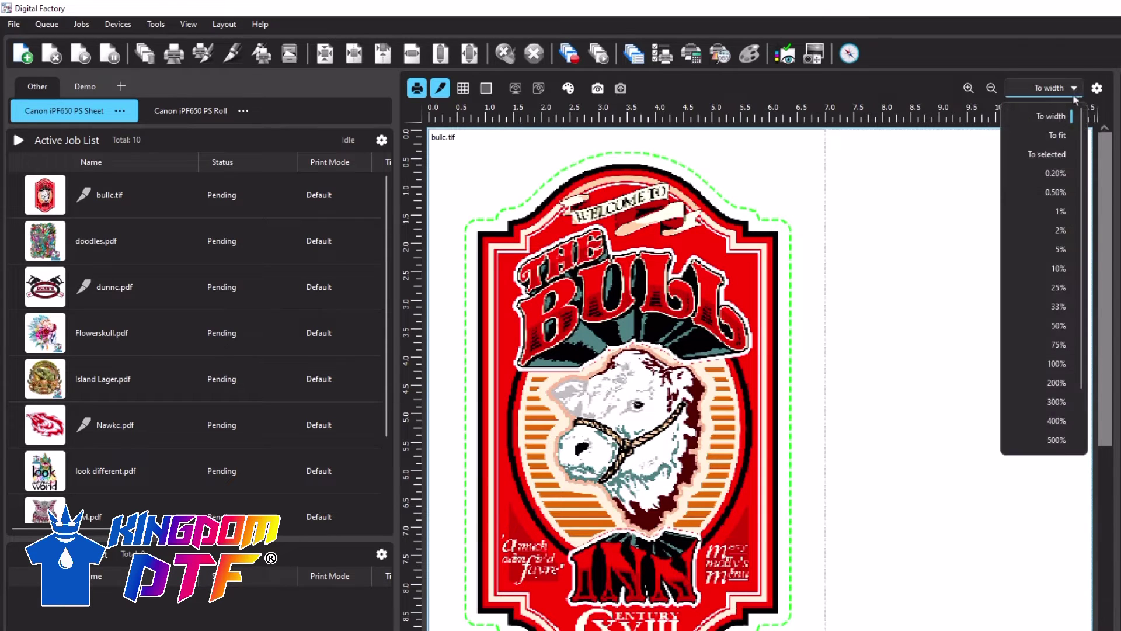
click(1060, 137)
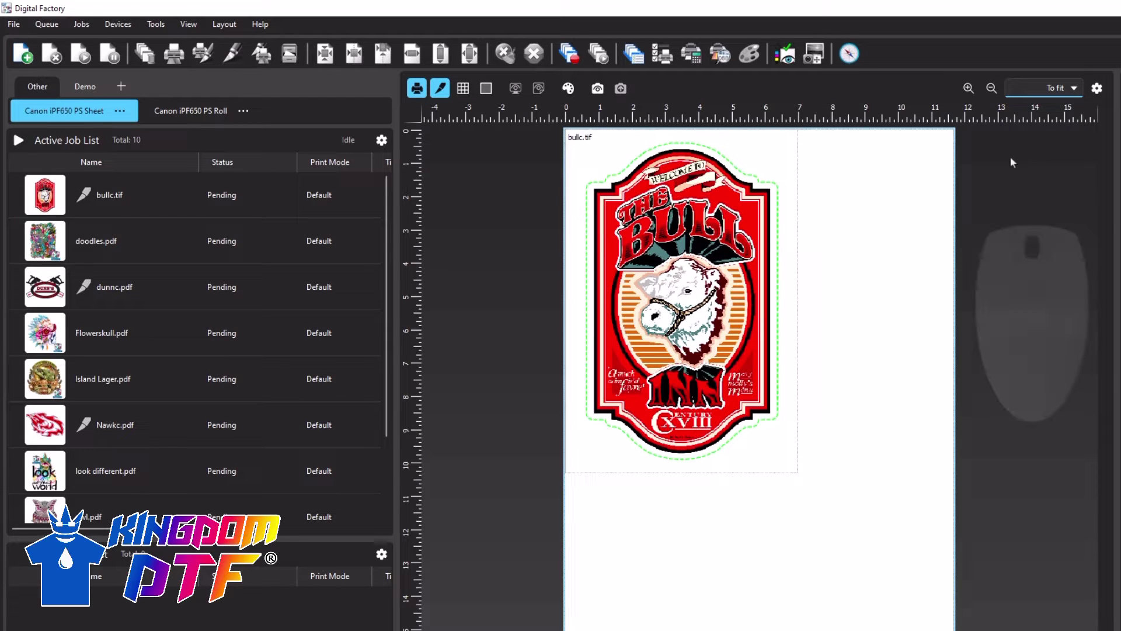
scroll(891, 203, down, 5)
scroll(895, 208, up, 5)
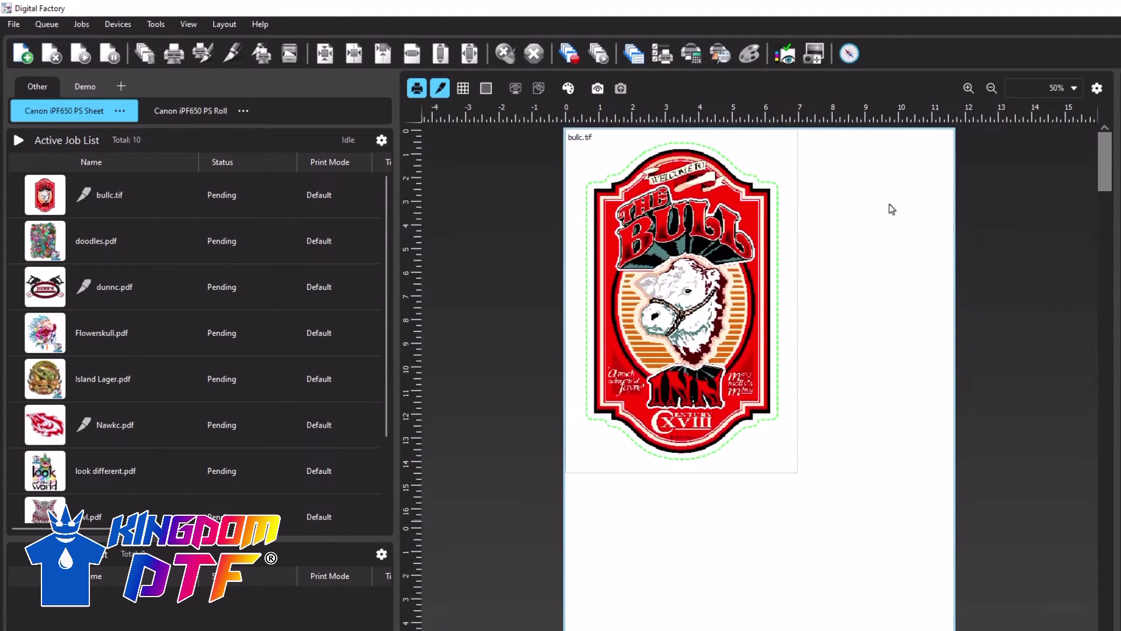
scroll(892, 209, down, 5)
scroll(889, 204, up, 10)
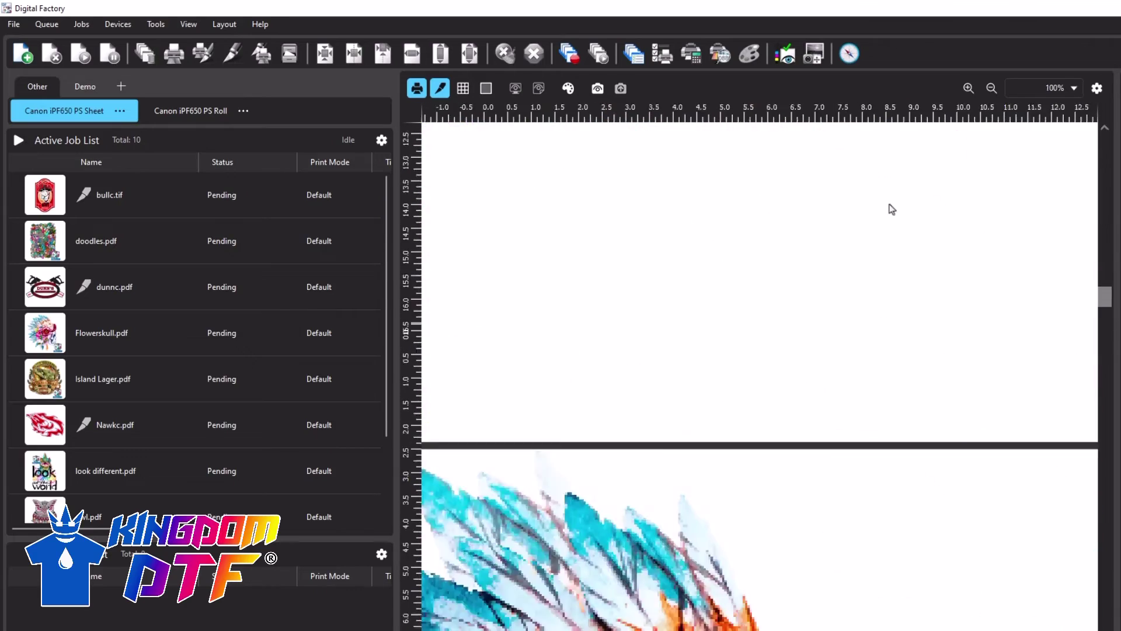
scroll(892, 209, down, 4)
scroll(892, 209, up, 6)
scroll(892, 209, up, 3)
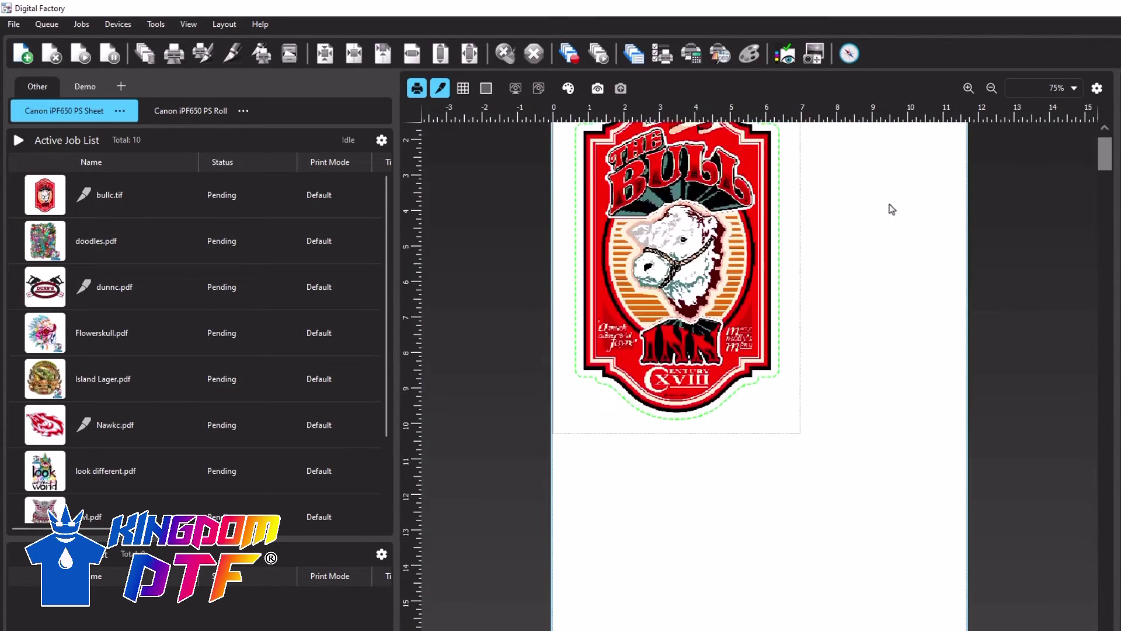
Step: Enable 'Use Mouse Wheel to Zoom' in the preview settings and test zooming with the wheel
click(1097, 88)
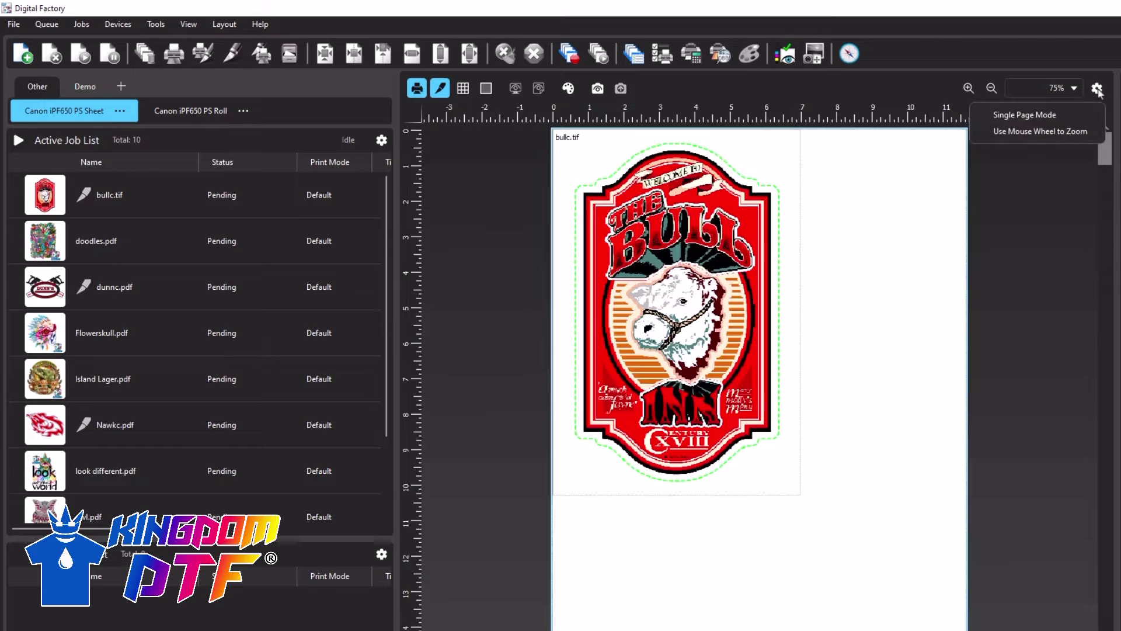
click(1079, 133)
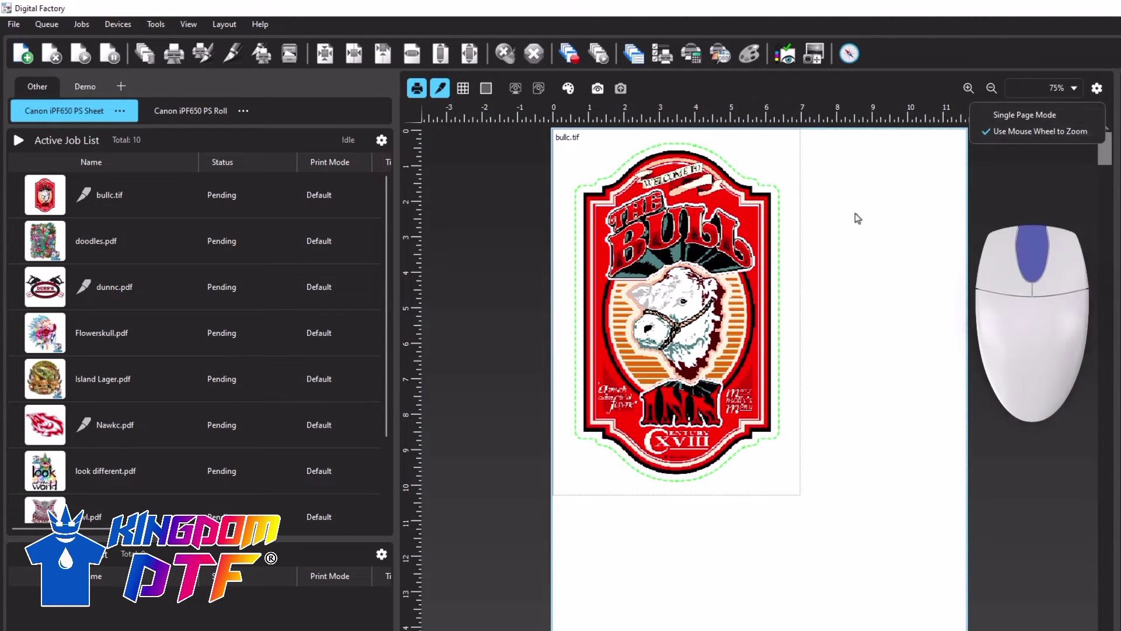
scroll(854, 212, down, 3)
scroll(854, 212, up, 3)
scroll(857, 217, down, 10)
scroll(857, 218, down, 4)
scroll(857, 217, up, 15)
scroll(857, 218, up, 3)
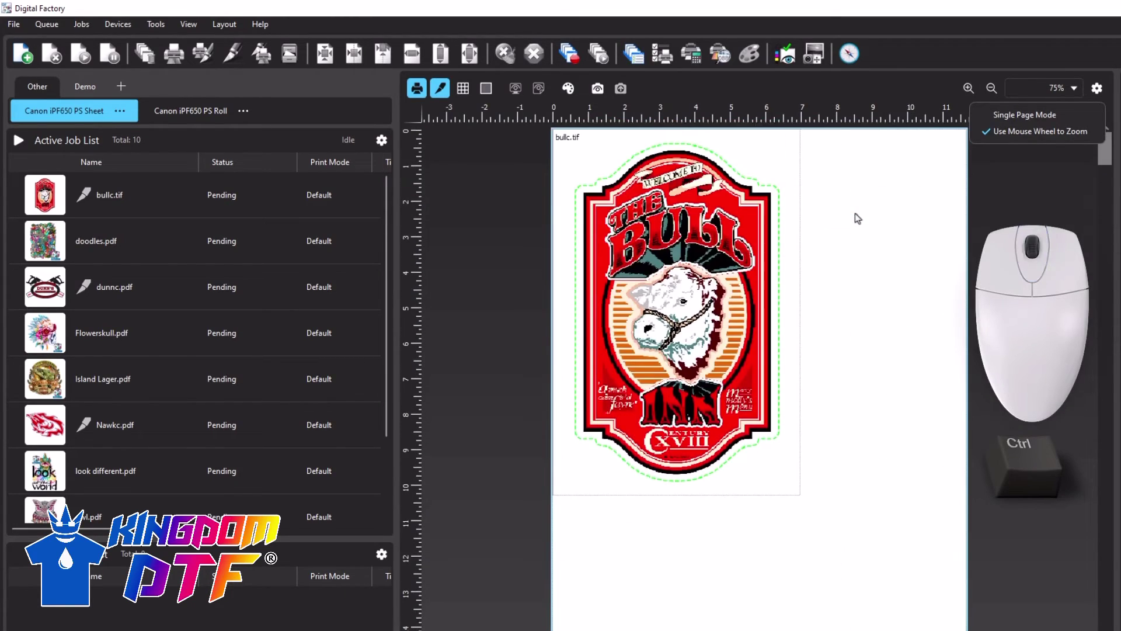
Step: Open the Canon iPF650 PS Roll queue, browse its roll preview, and select bullc.pdf
scroll(902, 200, down, 10)
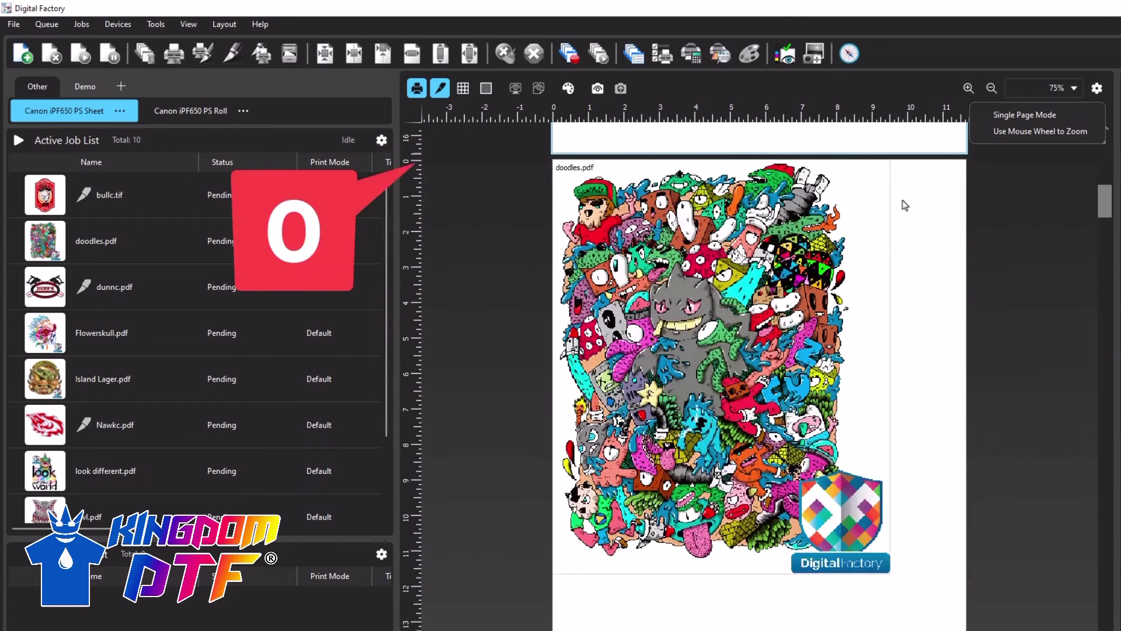
scroll(905, 205, down, 7)
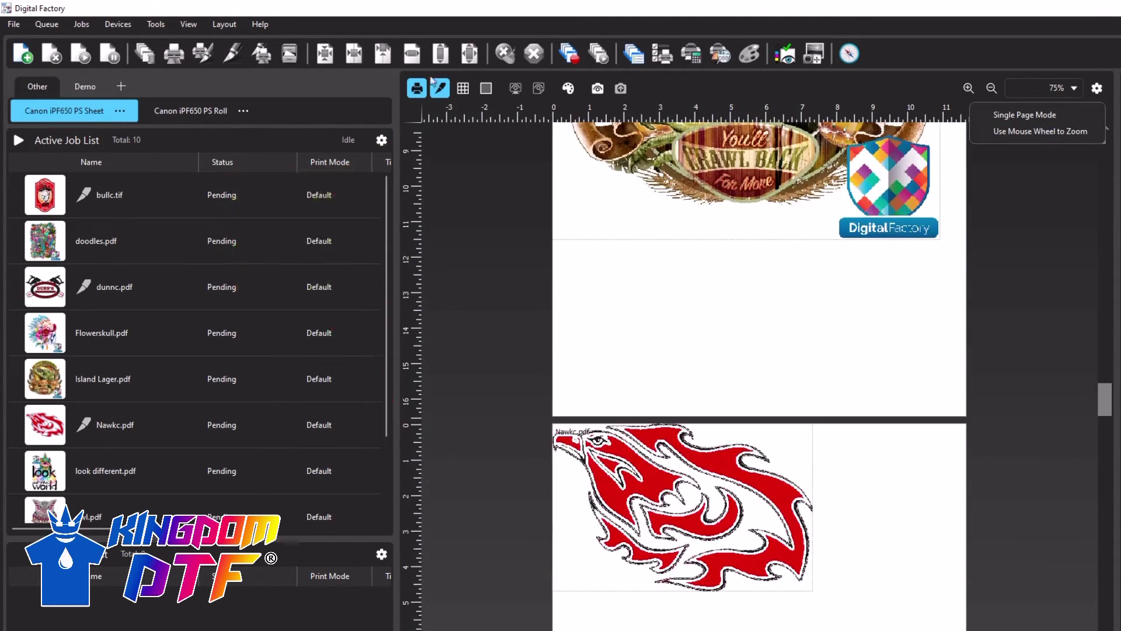
click(218, 105)
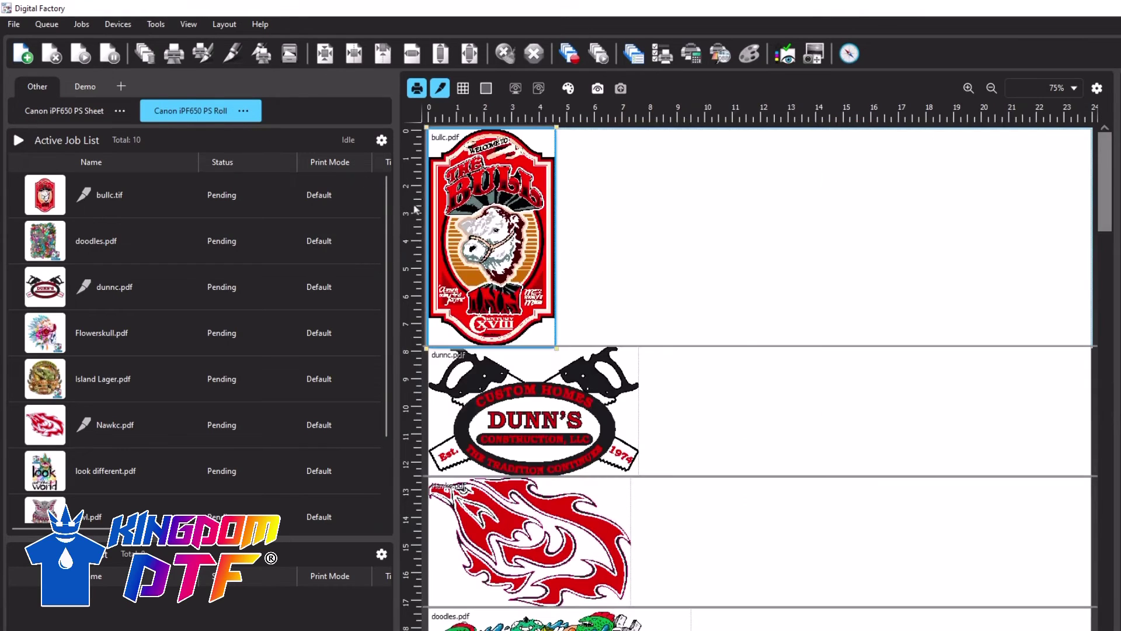
scroll(584, 248, down, 3)
scroll(584, 249, down, 20)
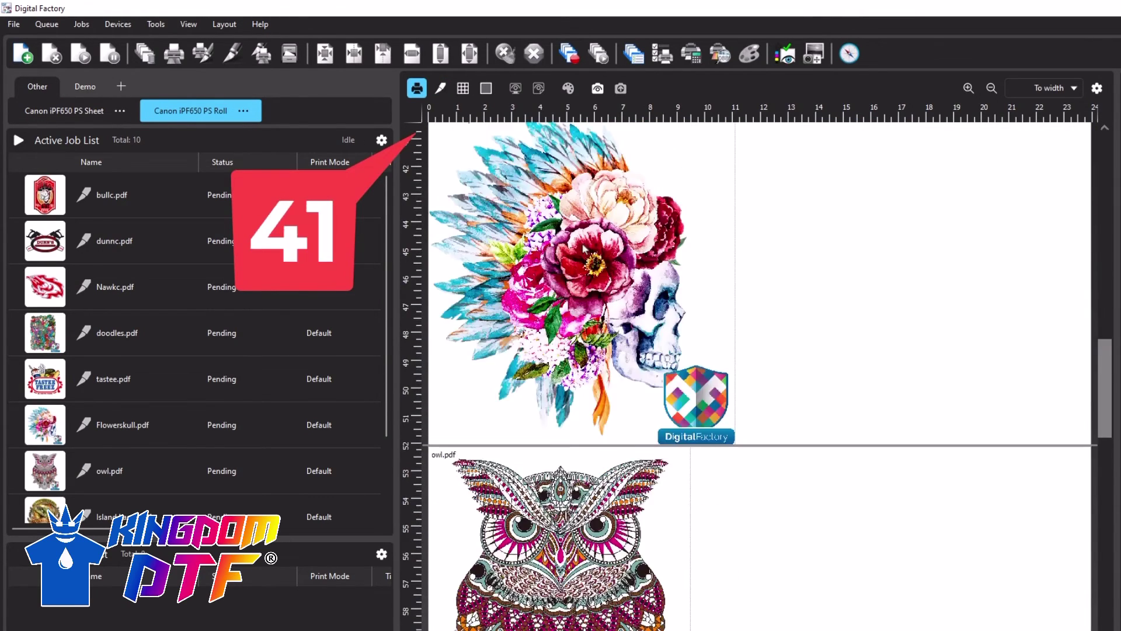
scroll(584, 249, down, 11)
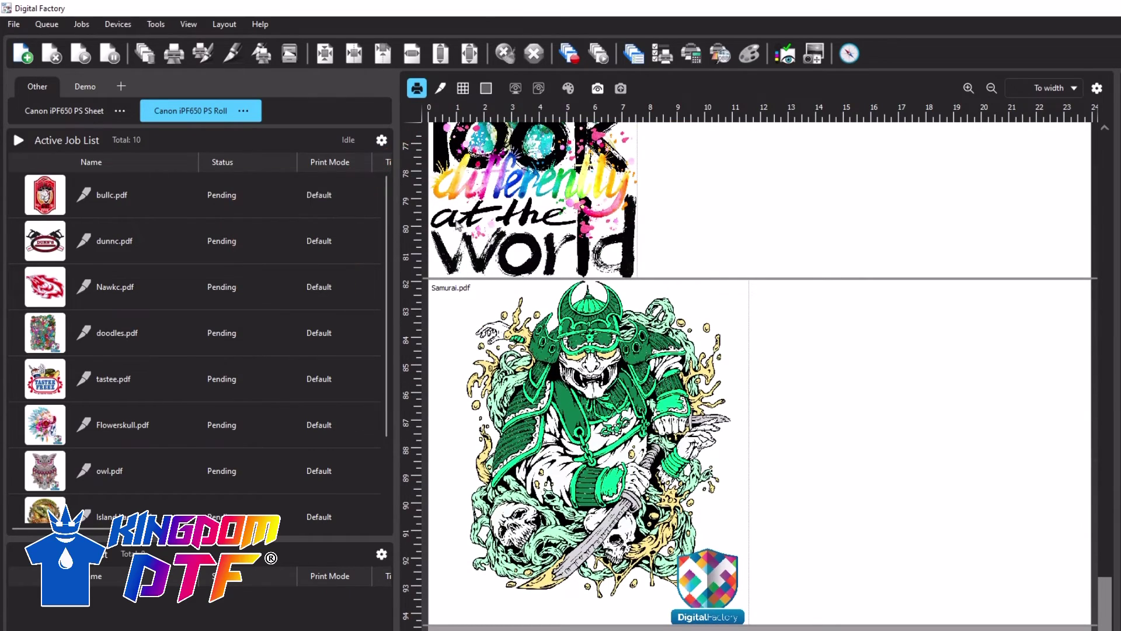
click(165, 196)
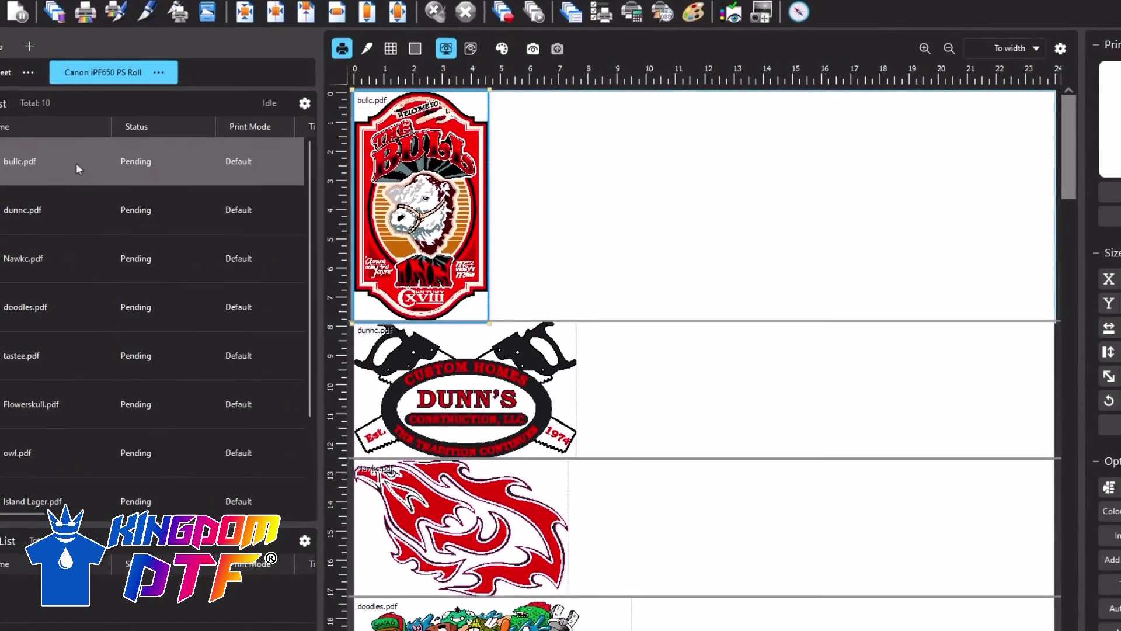